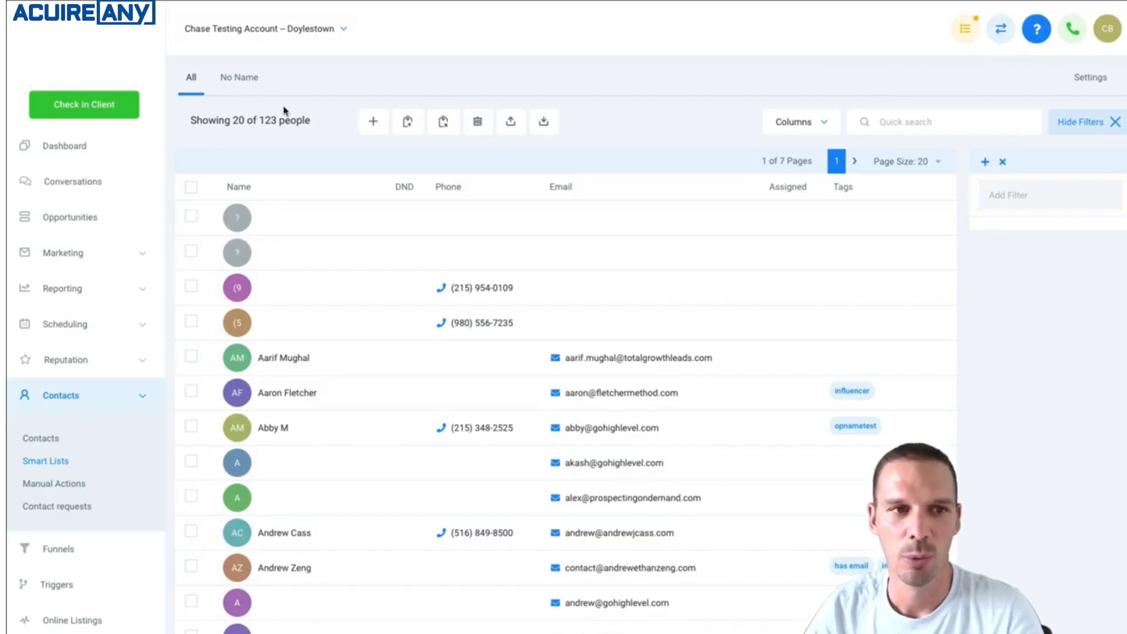
Compare the All and No Name smart lists, and hide the DND column in the No Name list.
{"action": "left_click", "coordinate": [236, 79]}
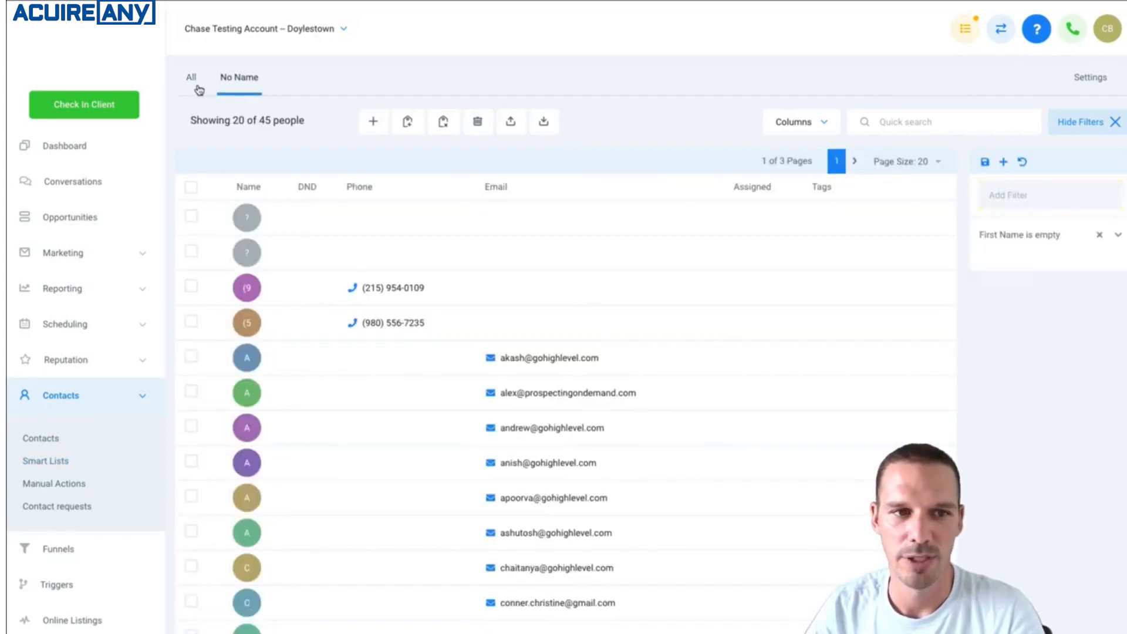
{"action": "left_click", "coordinate": [199, 90]}
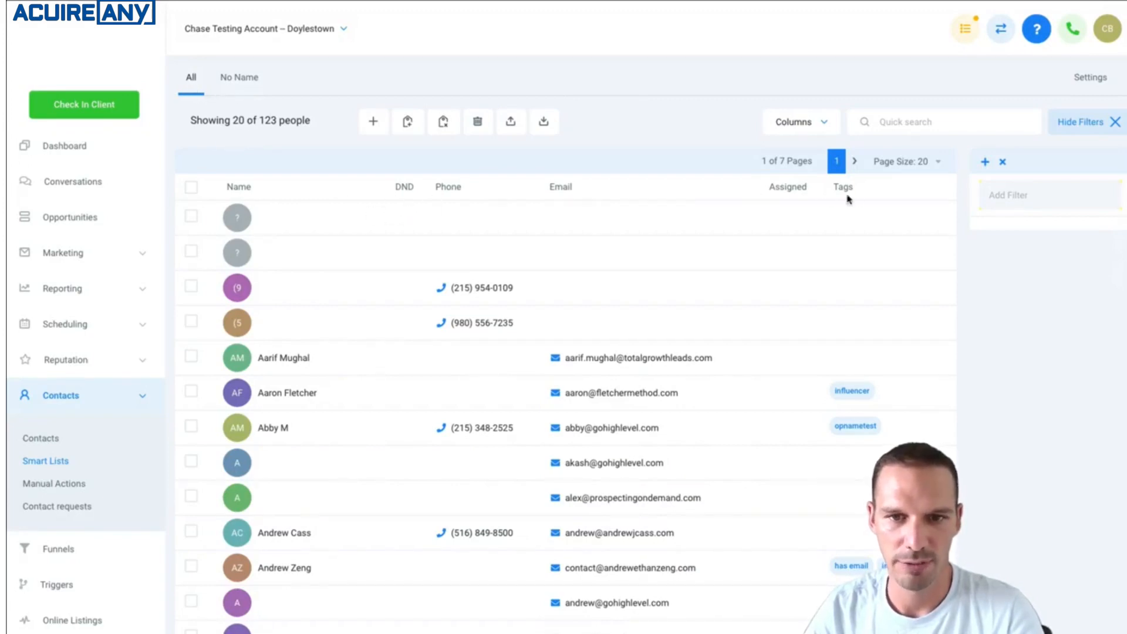
{"action": "left_click", "coordinate": [238, 78]}
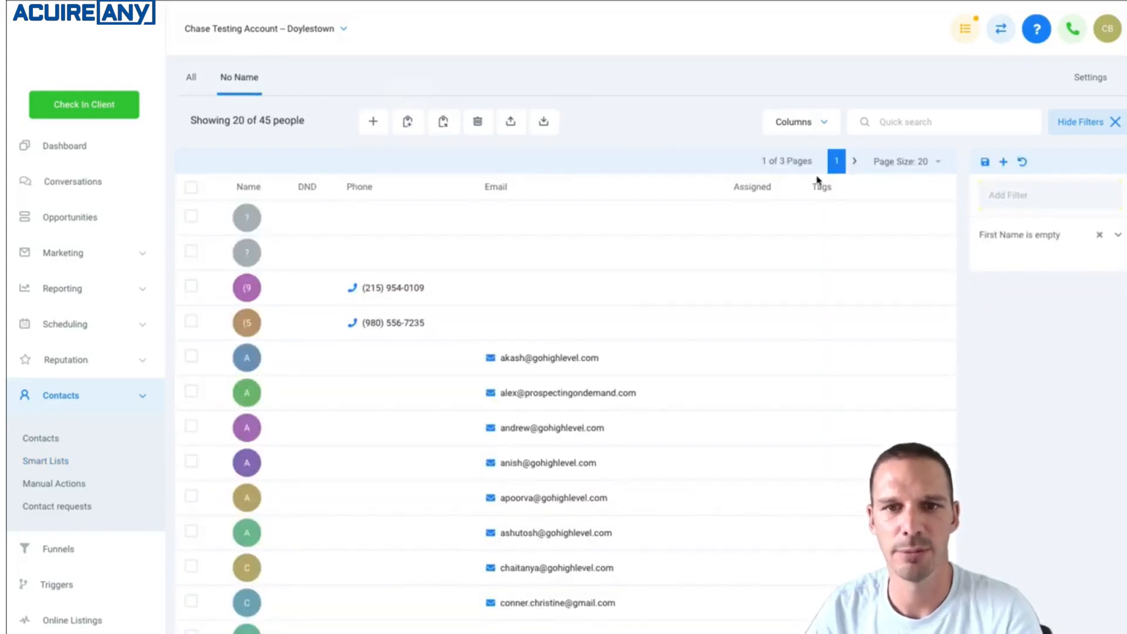
{"action": "left_click", "coordinate": [826, 125]}
{"action": "left_click", "coordinate": [779, 170]}
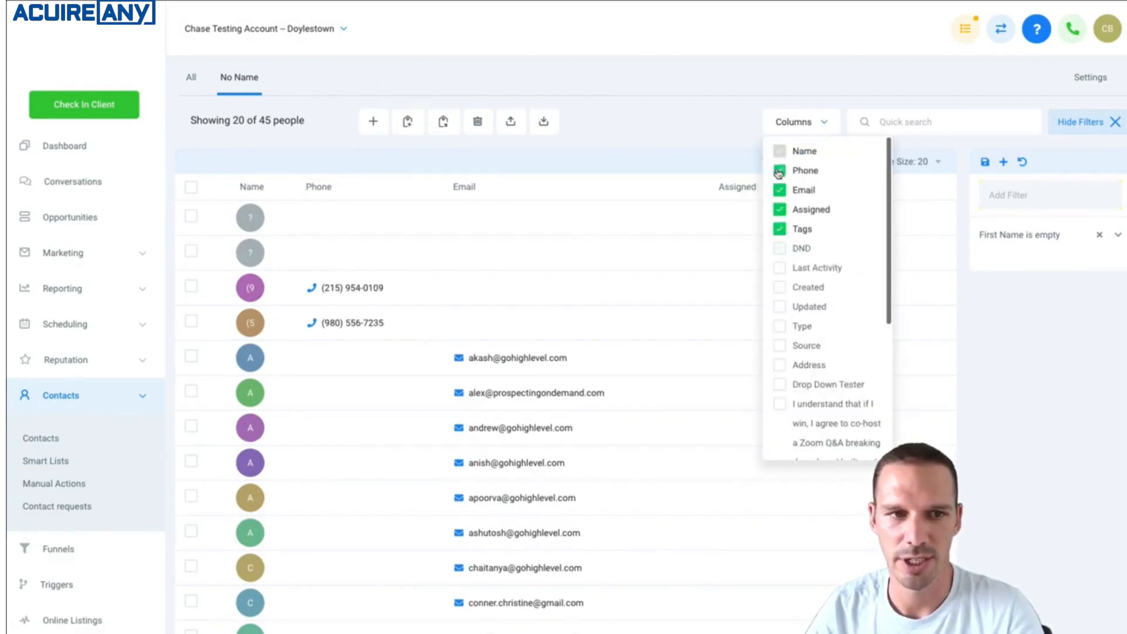
{"action": "left_click", "coordinate": [734, 125]}
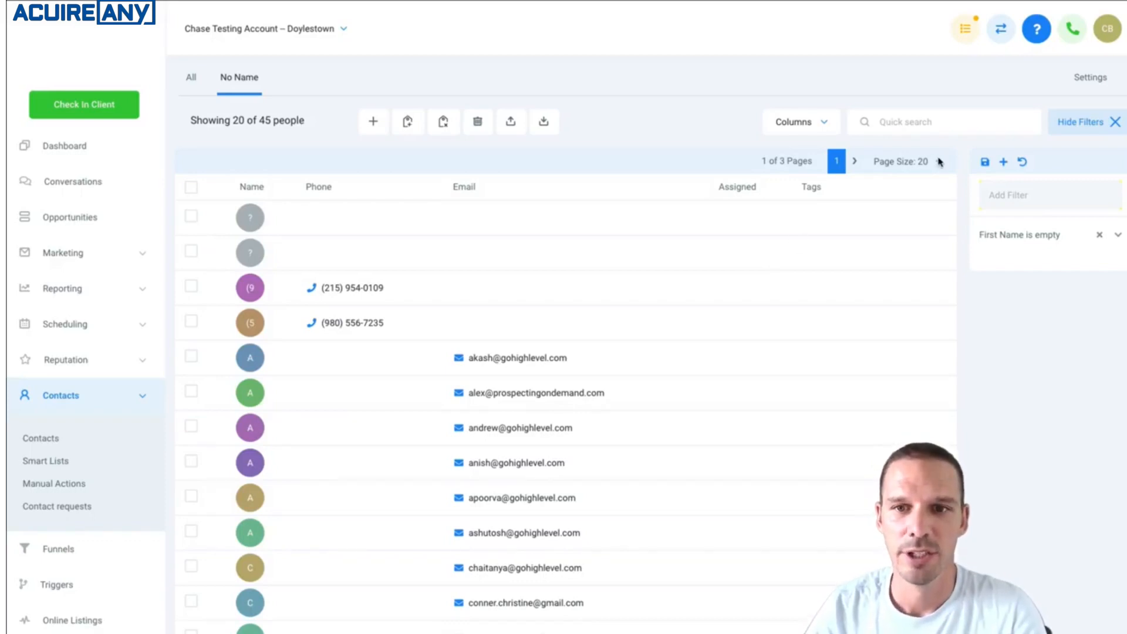
Filter the All contact list to people whose Email is empty.
{"action": "left_click", "coordinate": [1026, 197]}
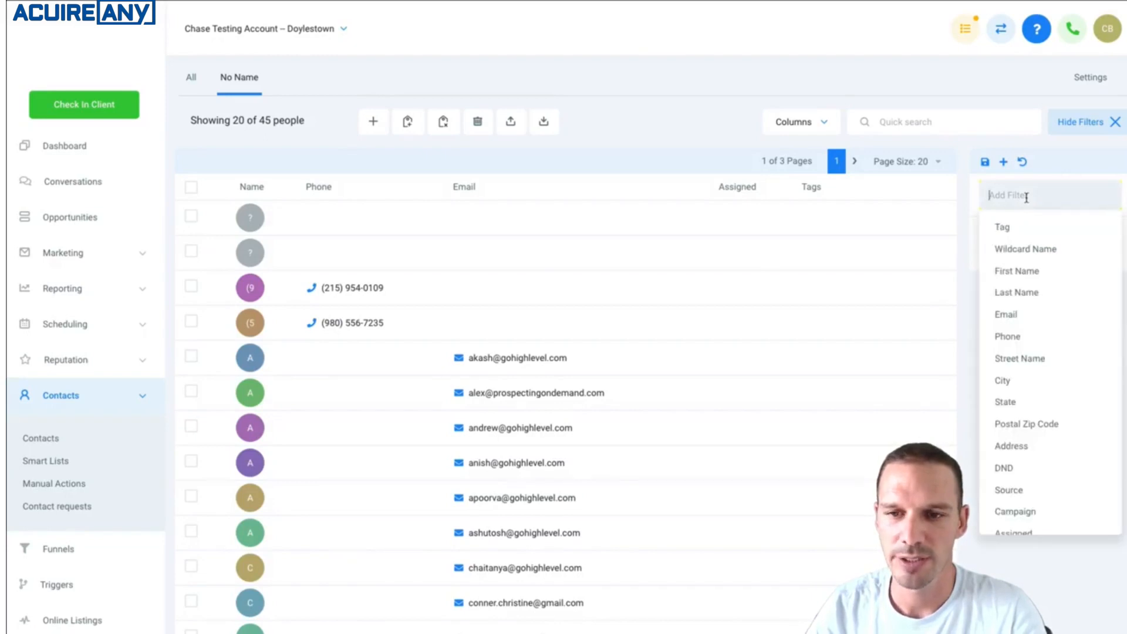
{"action": "left_click", "coordinate": [191, 77]}
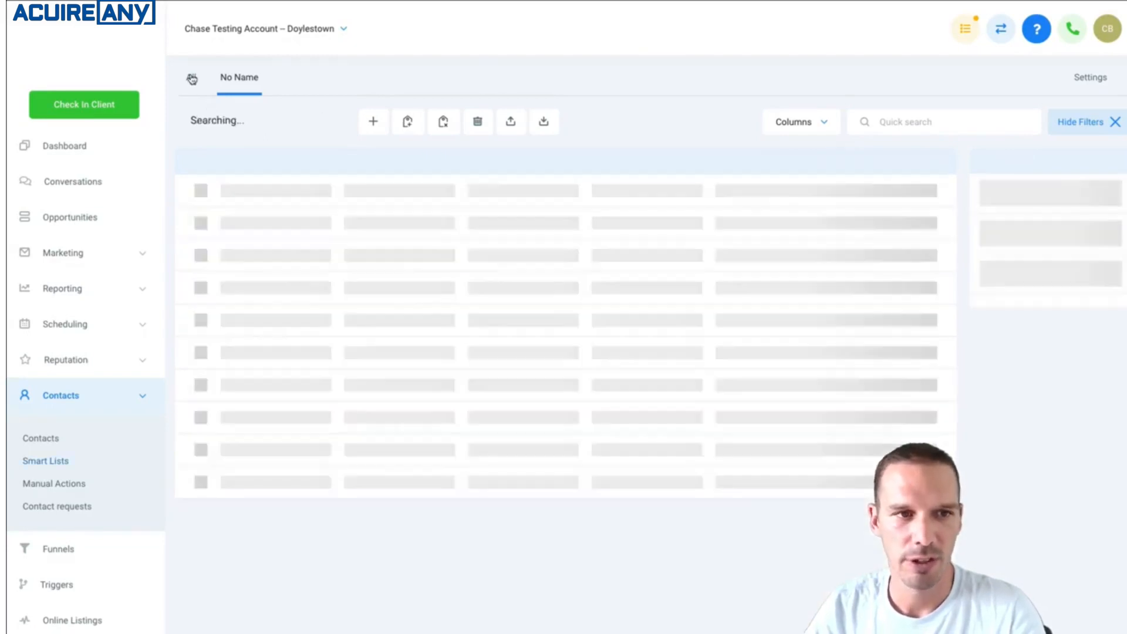
{"action": "left_click", "coordinate": [1023, 195]}
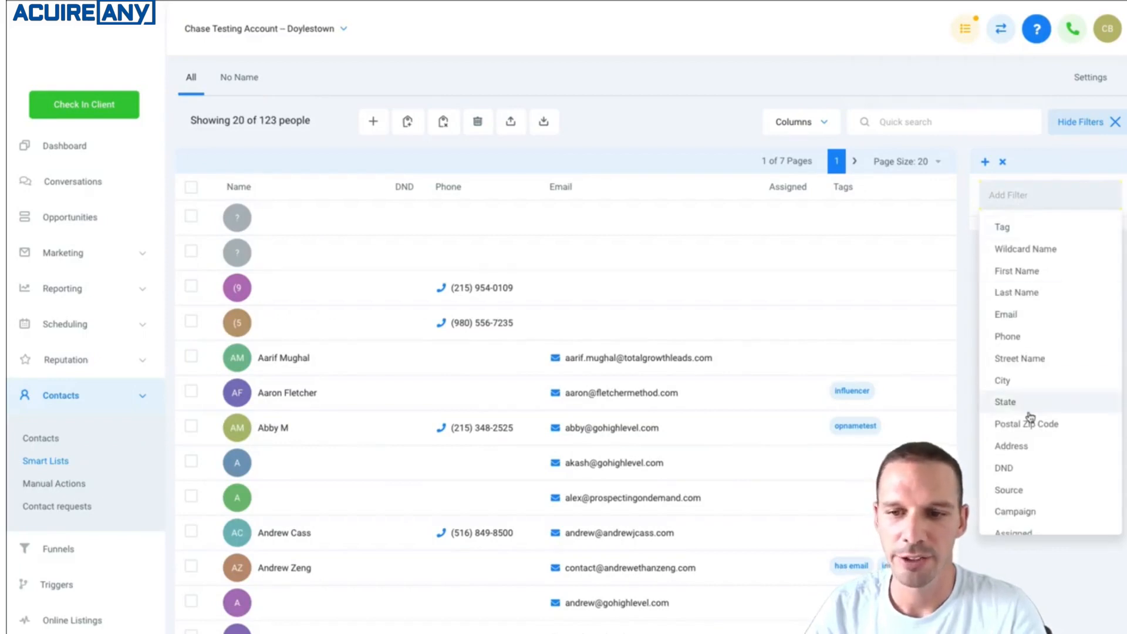
{"action": "scroll", "coordinate": [1030, 417], "scroll_direction": "down", "scroll_amount": 3}
{"action": "scroll", "coordinate": [1030, 417], "scroll_direction": "up", "scroll_amount": 3}
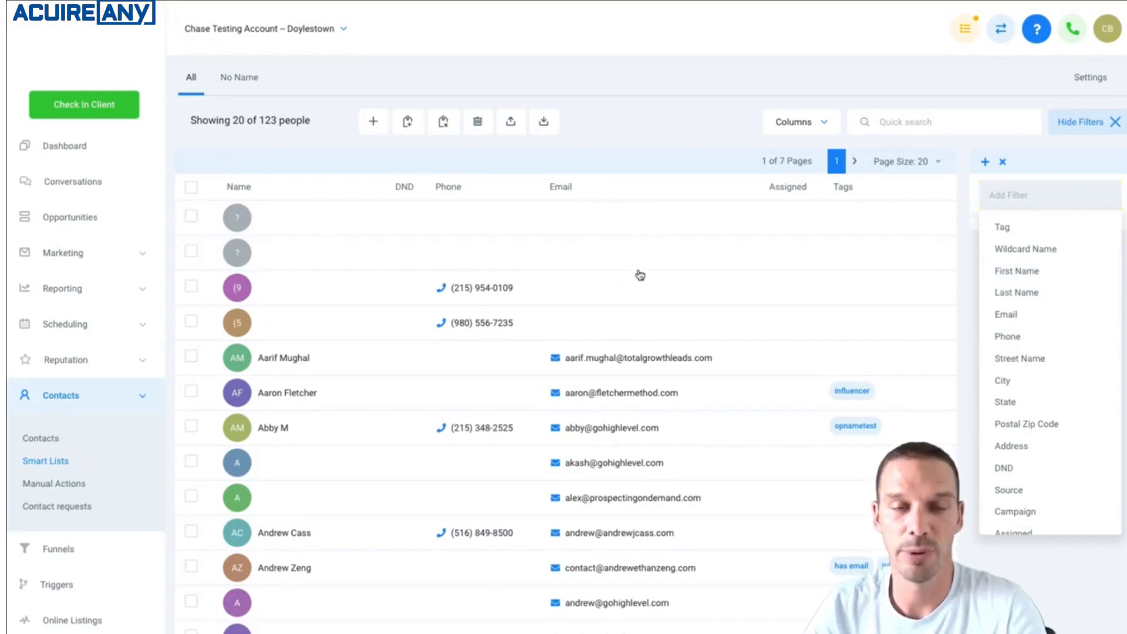
{"action": "left_click", "coordinate": [1008, 316]}
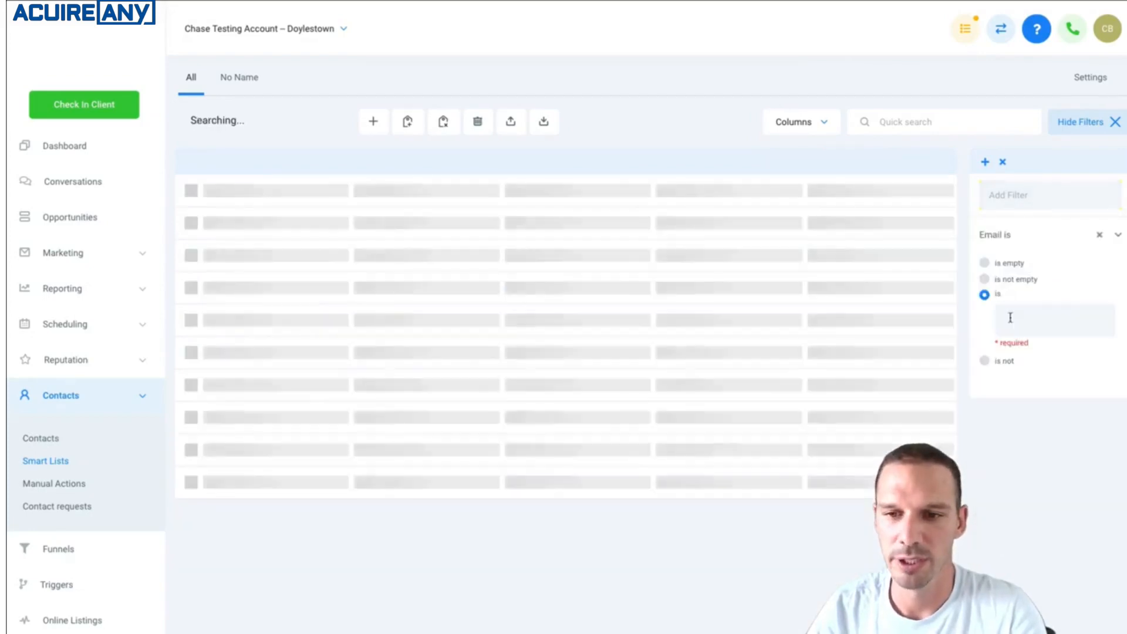
{"action": "left_click", "coordinate": [994, 260]}
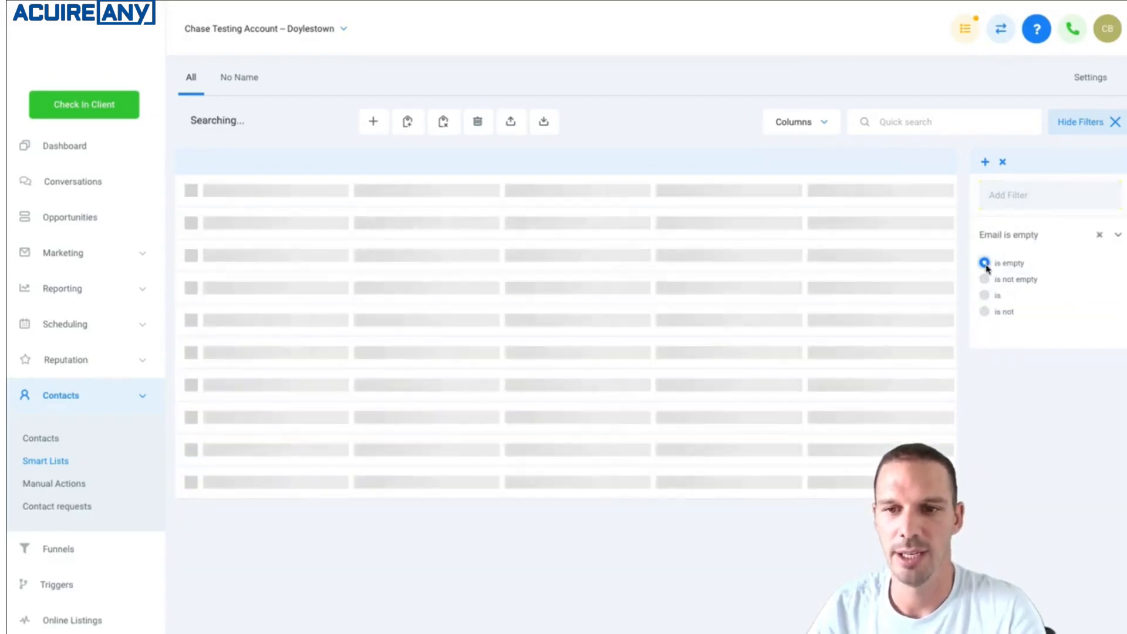
Look over the filtered contacts and add a second filter for Last Name is empty.
{"action": "scroll", "coordinate": [728, 458], "scroll_direction": "down", "scroll_amount": 4}
{"action": "scroll", "coordinate": [728, 457], "scroll_direction": "up", "scroll_amount": 4}
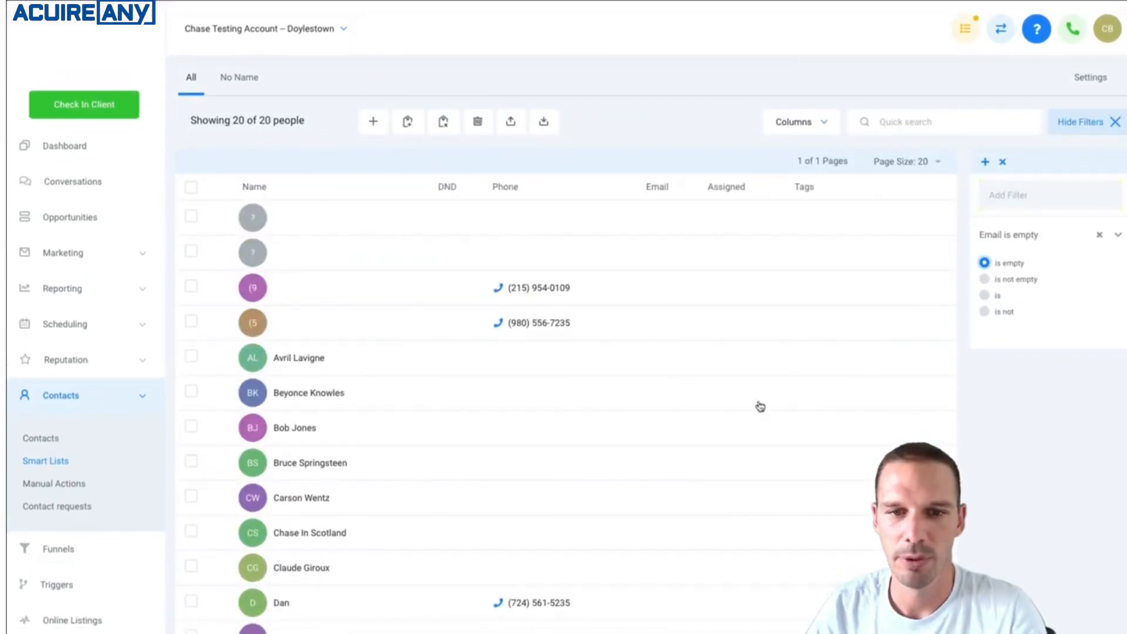
{"action": "scroll", "coordinate": [692, 432], "scroll_direction": "down", "scroll_amount": 3}
{"action": "scroll", "coordinate": [546, 593], "scroll_direction": "up", "scroll_amount": 3}
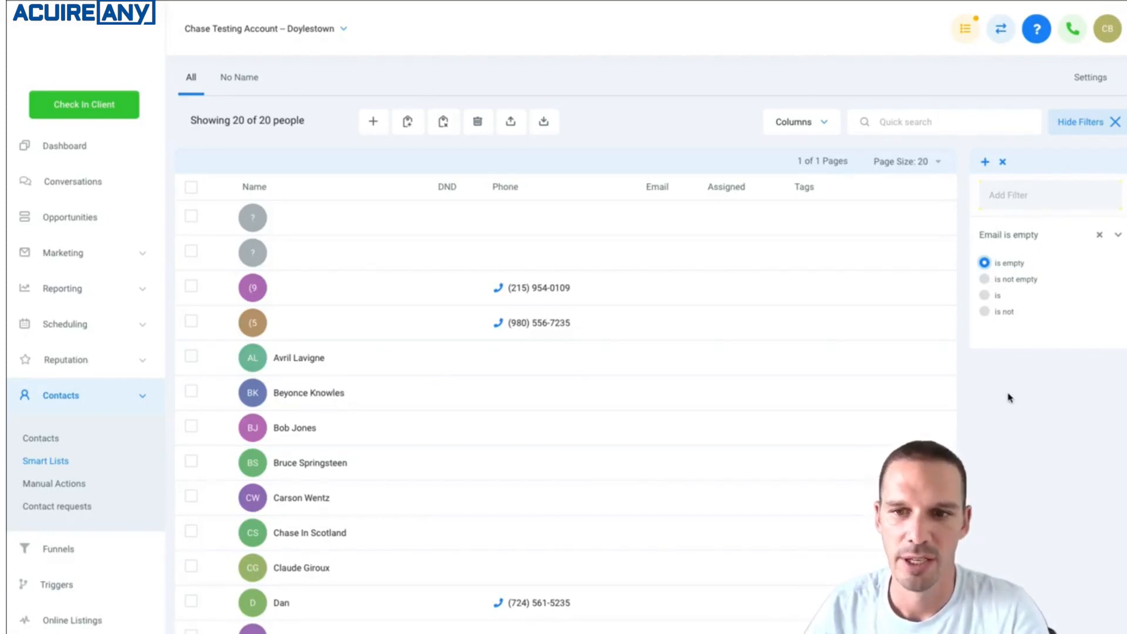
{"action": "left_click", "coordinate": [997, 194]}
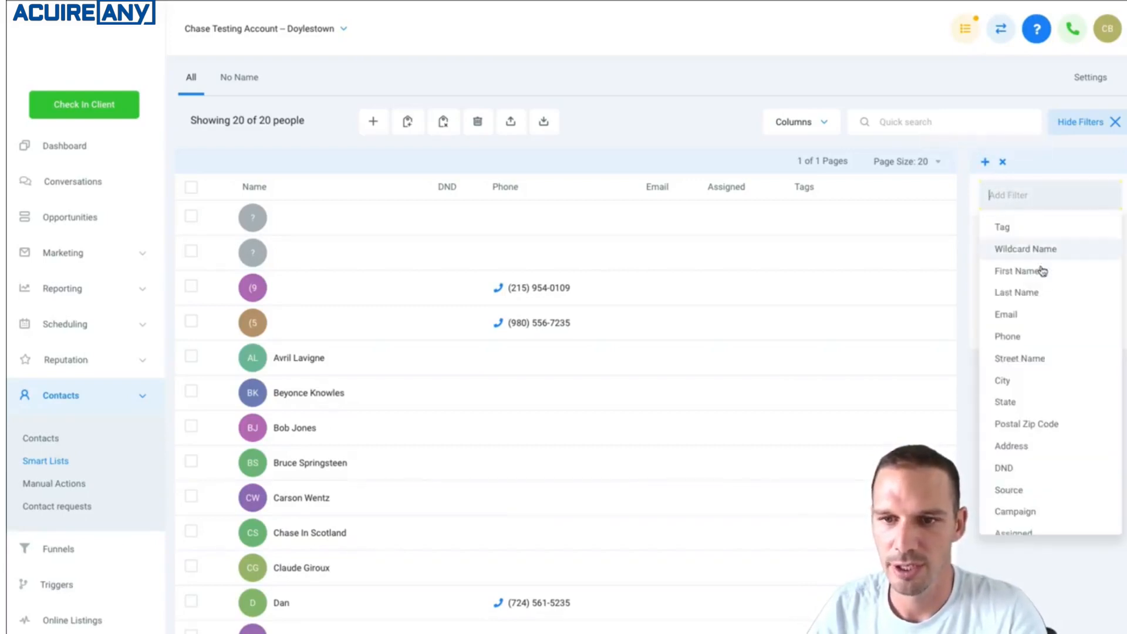
{"action": "left_click", "coordinate": [1048, 298]}
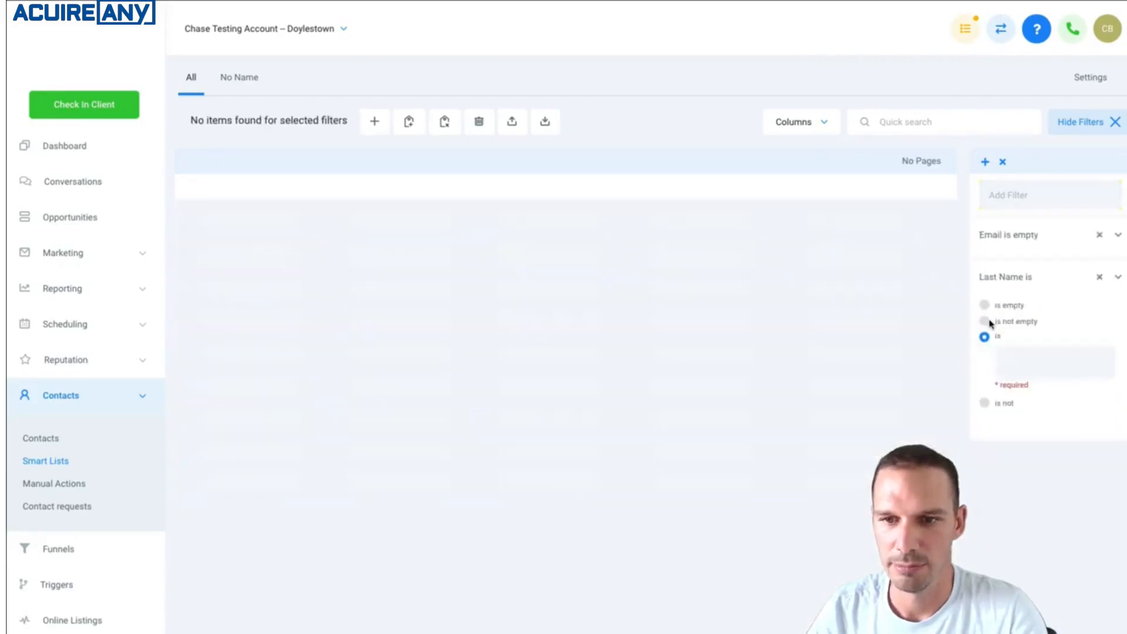
{"action": "left_click", "coordinate": [984, 305]}
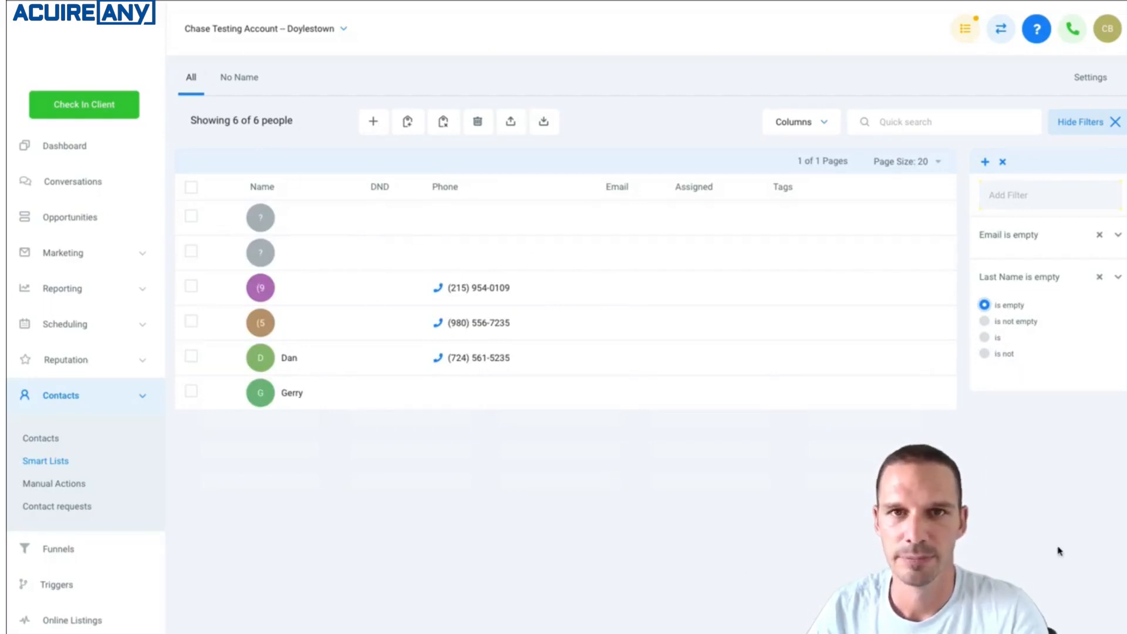
Save the filtered contacts as a new smart list named "No LN No Email".
{"action": "left_click", "coordinate": [985, 162]}
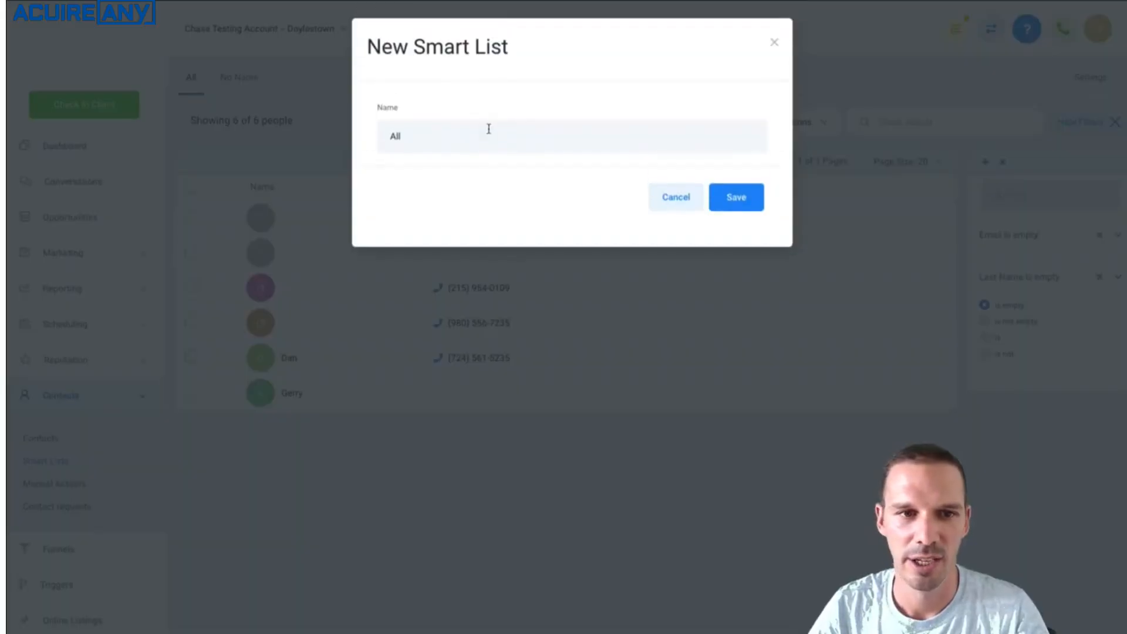
{"action": "double_click", "coordinate": [489, 128]}
{"action": "type", "text": "No LN No Email"}
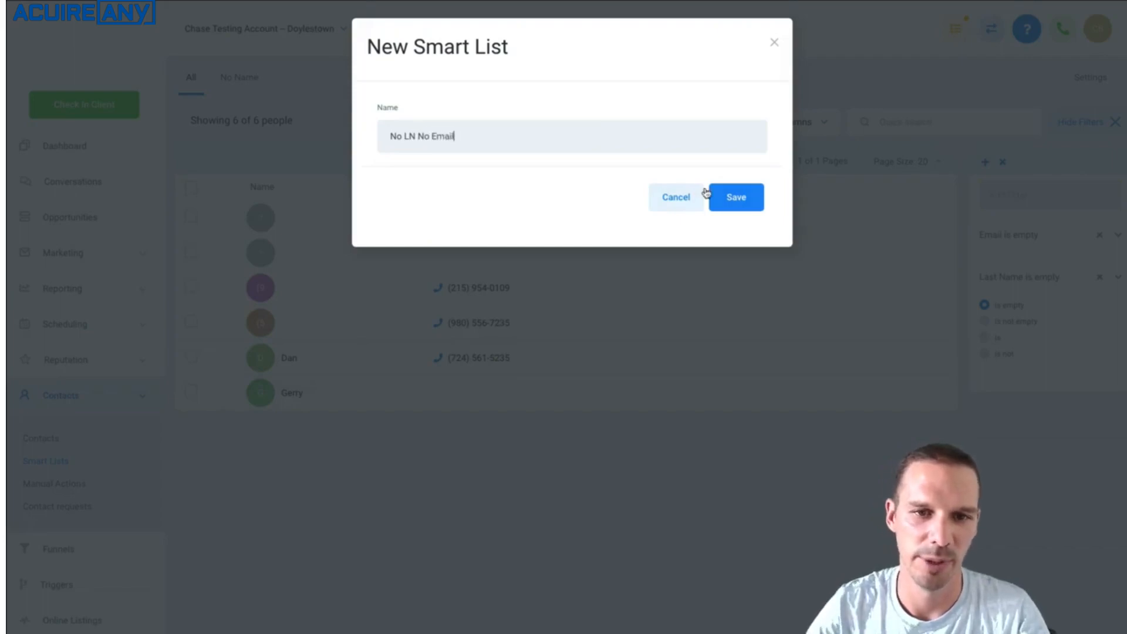
{"action": "left_click", "coordinate": [750, 198]}
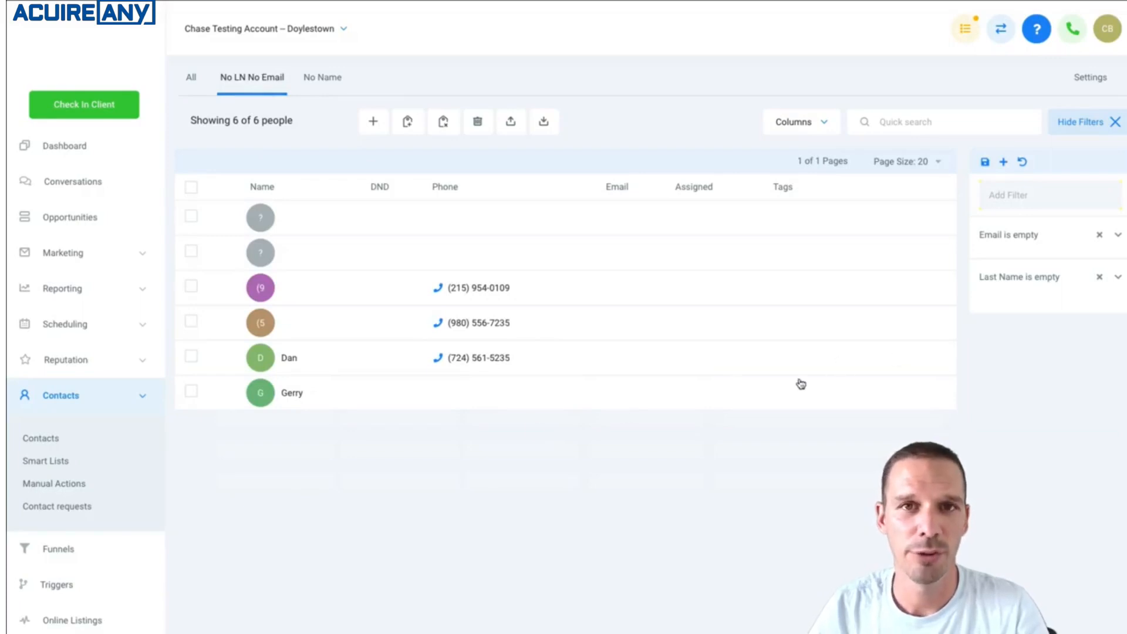
Open the third contact in the No LN No Email list, advance to the next record and return to the list.
{"action": "left_click", "coordinate": [362, 296]}
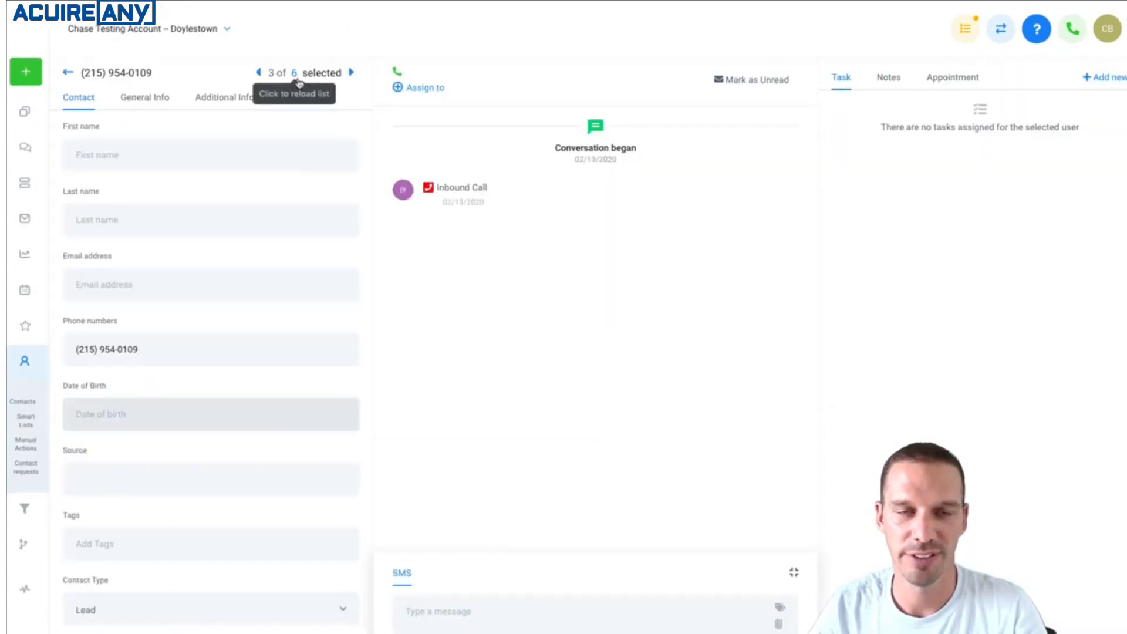
{"action": "left_click", "coordinate": [352, 73]}
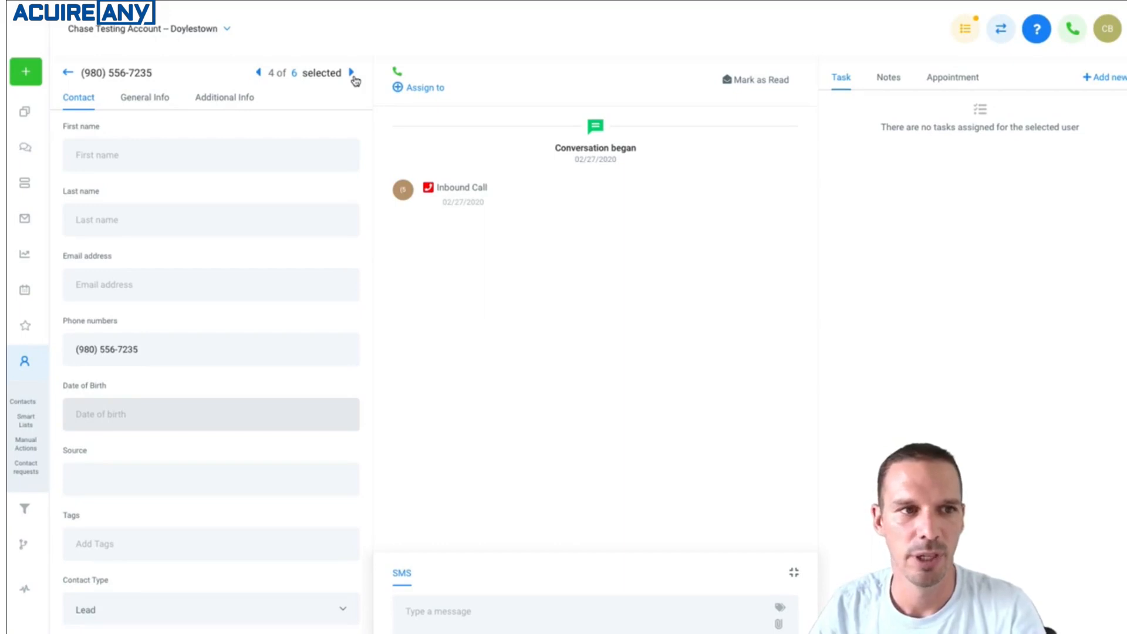
{"action": "left_click", "coordinate": [297, 75]}
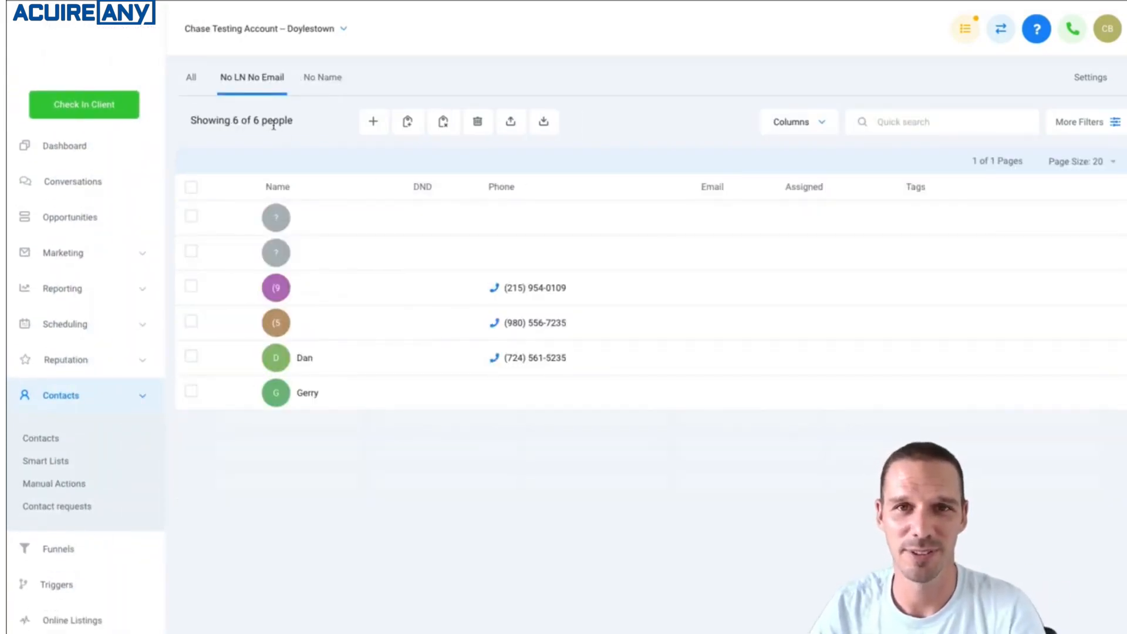
Show the filters of the No LN No Email list and remove its Email and Last Name filters.
{"action": "left_click", "coordinate": [1084, 125]}
{"action": "left_click", "coordinate": [1102, 237]}
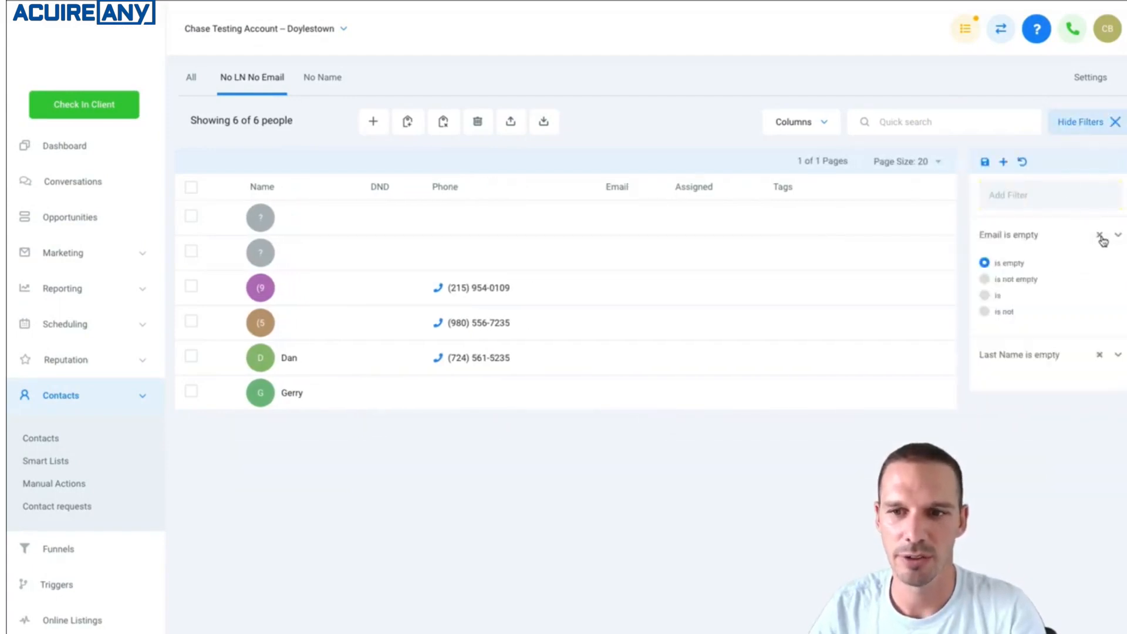
{"action": "left_click", "coordinate": [1100, 235]}
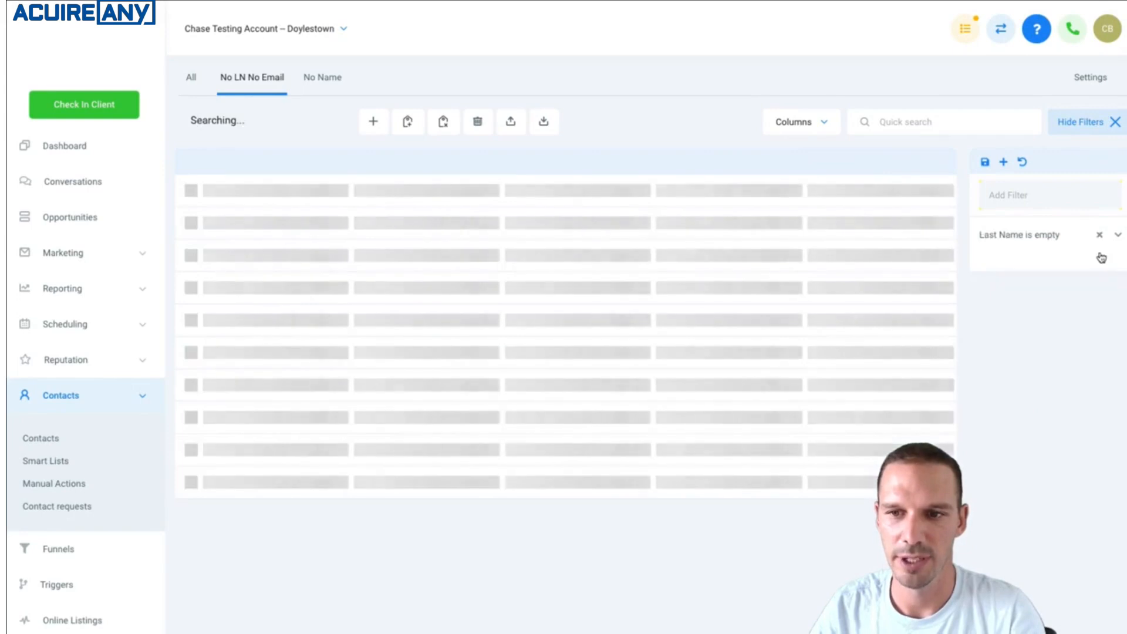
{"action": "left_click", "coordinate": [1099, 236]}
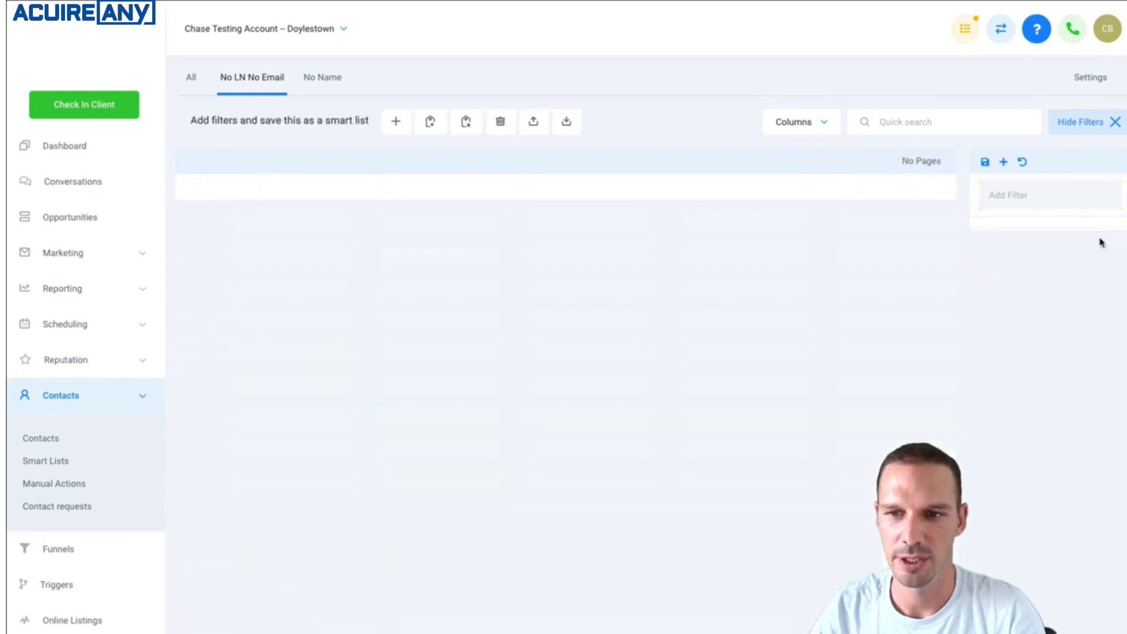
Try a filter for First Name is "avr" on the No LN No Email list, and remove it.
{"action": "left_click", "coordinate": [1060, 205]}
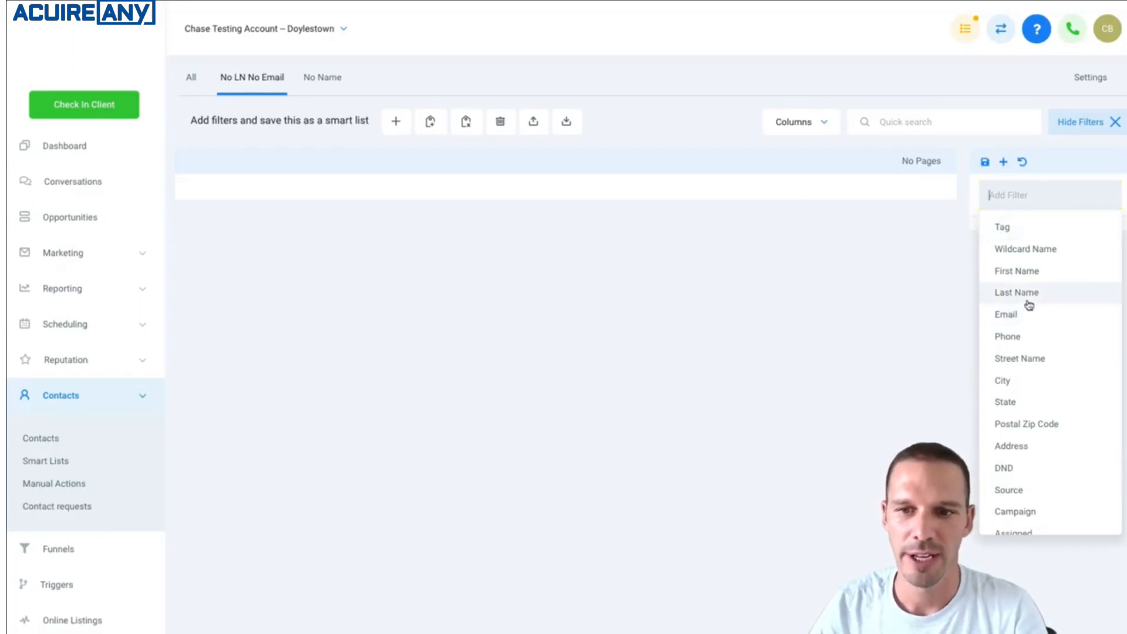
{"action": "left_click", "coordinate": [1041, 273]}
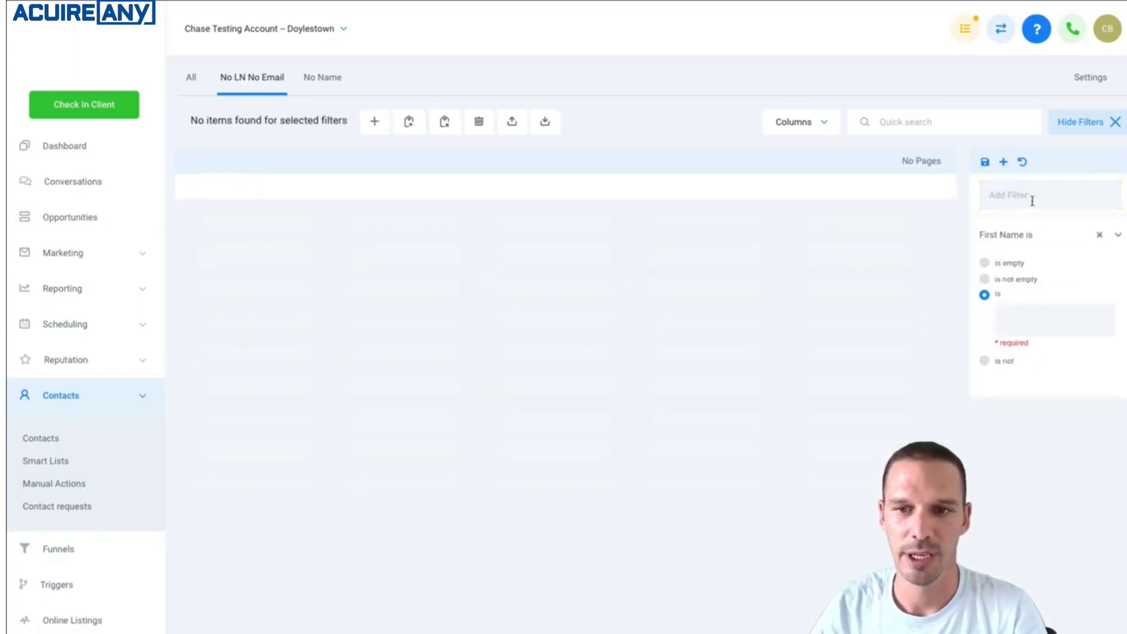
{"action": "left_click", "coordinate": [1030, 313]}
{"action": "type", "text": "avr"}
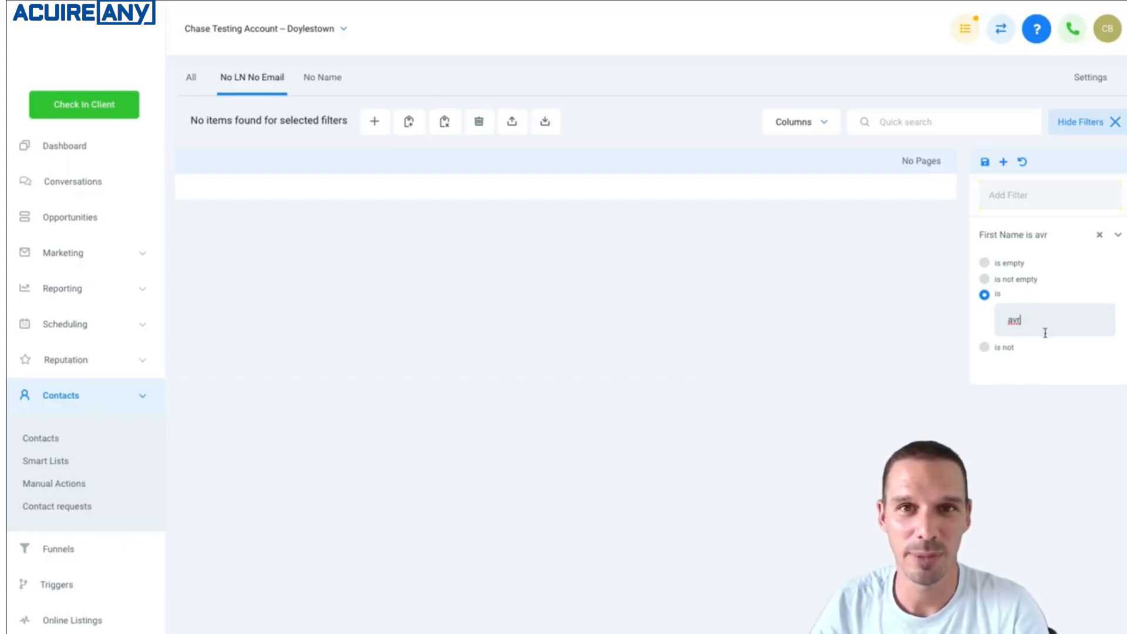
{"action": "left_click", "coordinate": [1100, 235]}
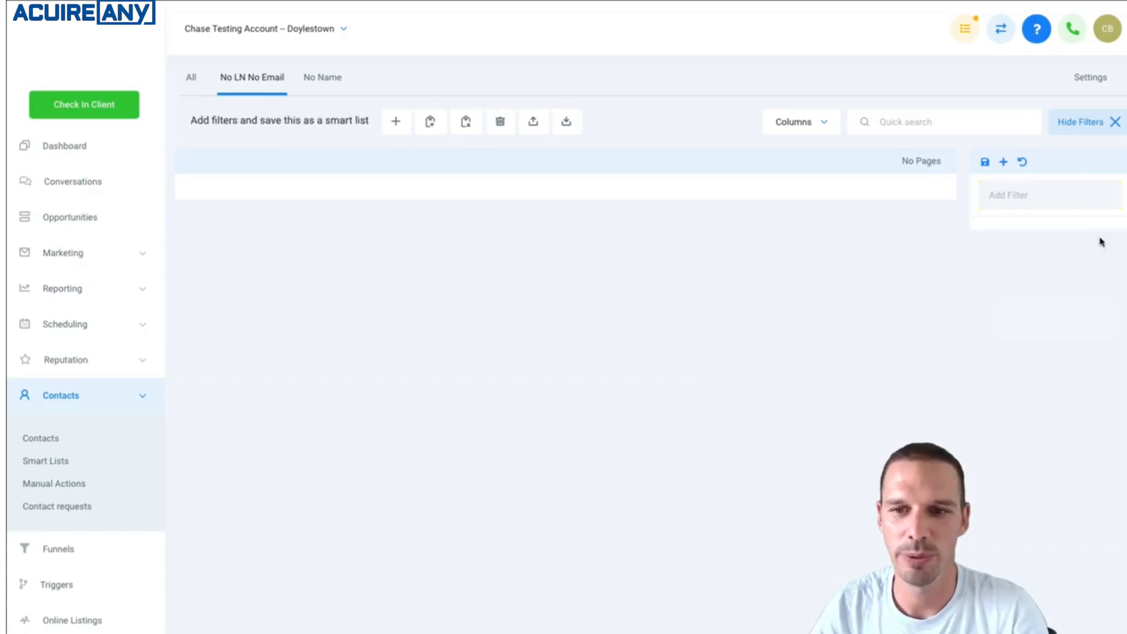
Filter the contacts by Wildcard Name "*av*", and remove that filter.
{"action": "left_click", "coordinate": [1032, 199]}
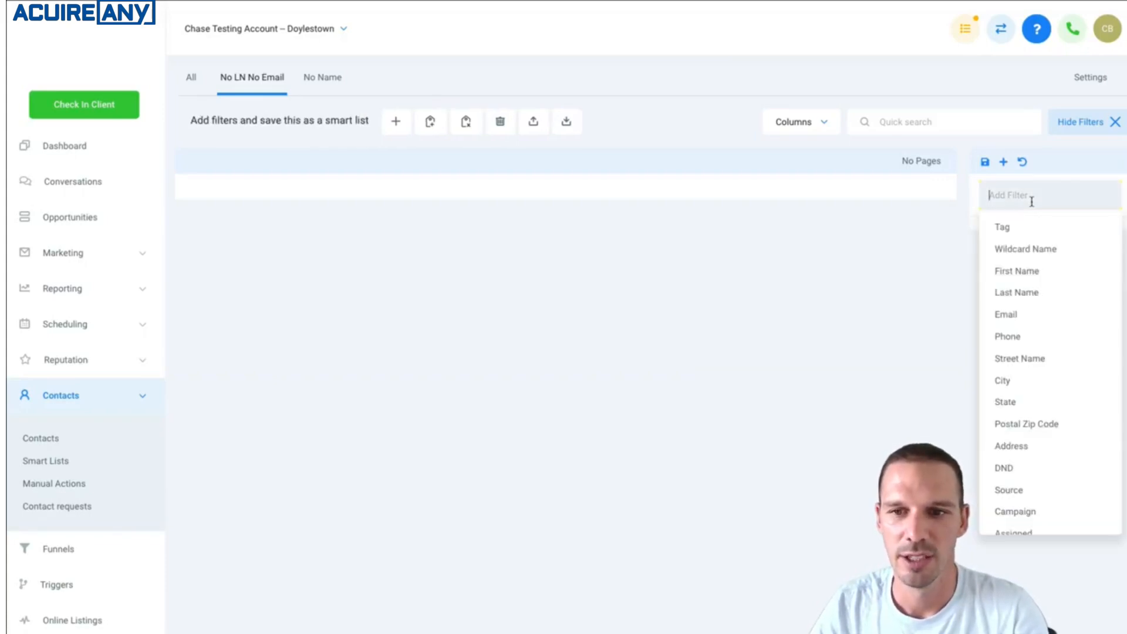
{"action": "left_click", "coordinate": [1030, 251]}
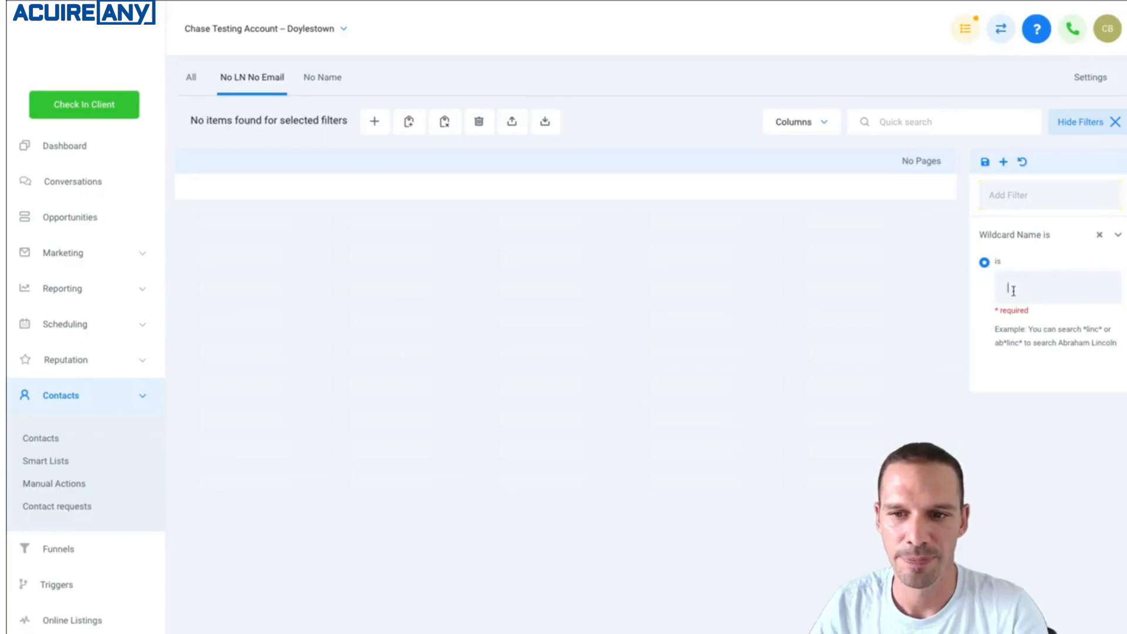
{"action": "type", "text": "*"}
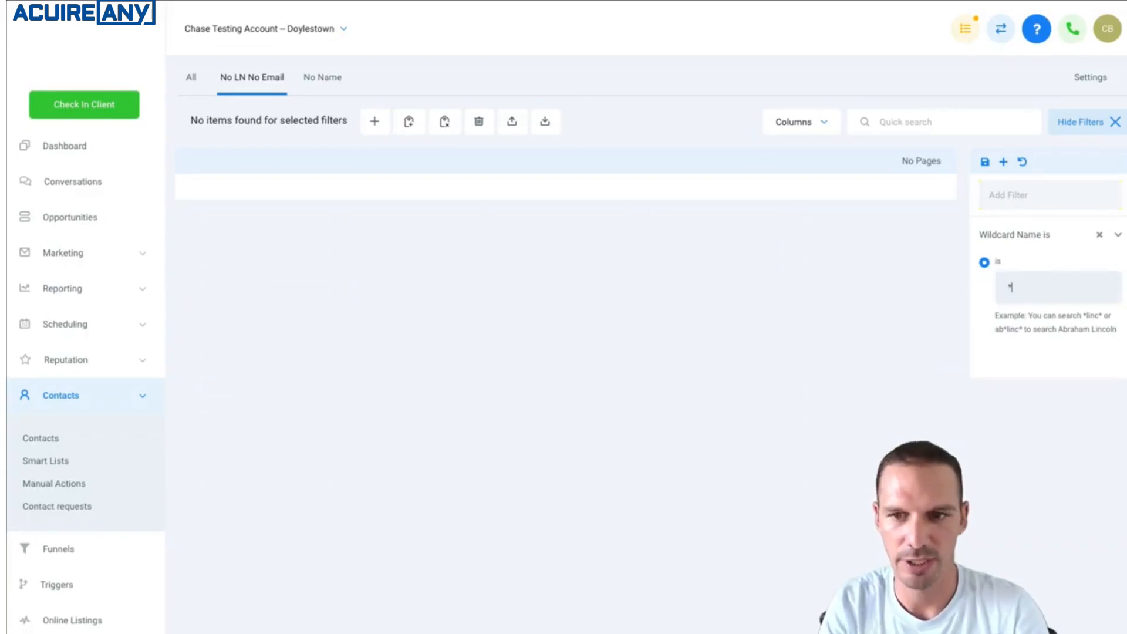
{"action": "type", "text": "av"}
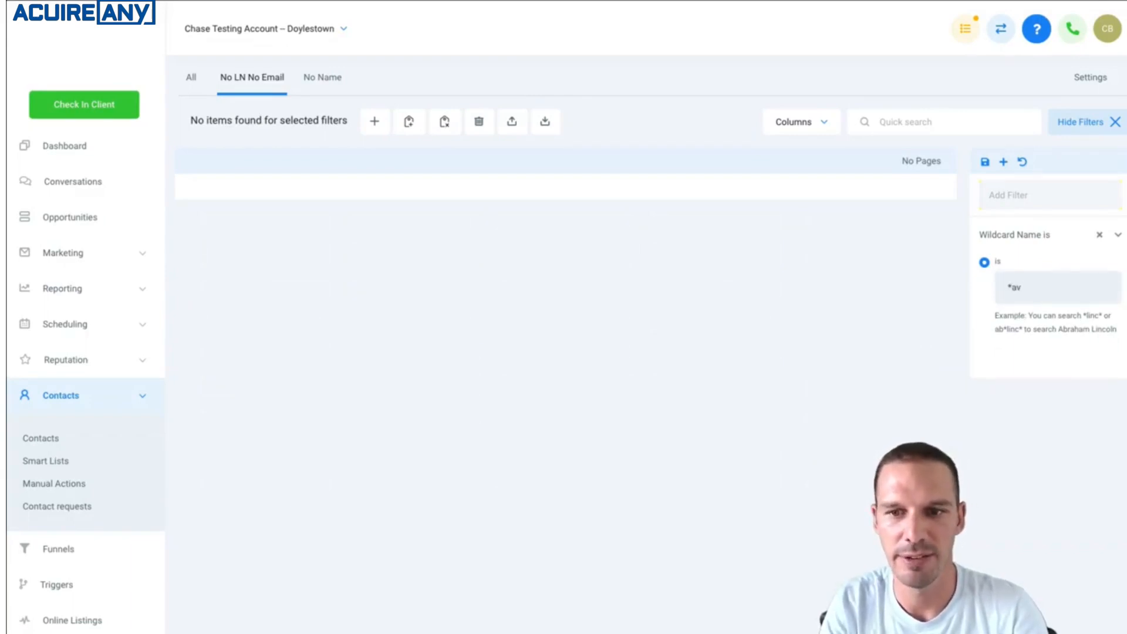
{"action": "type", "text": "*"}
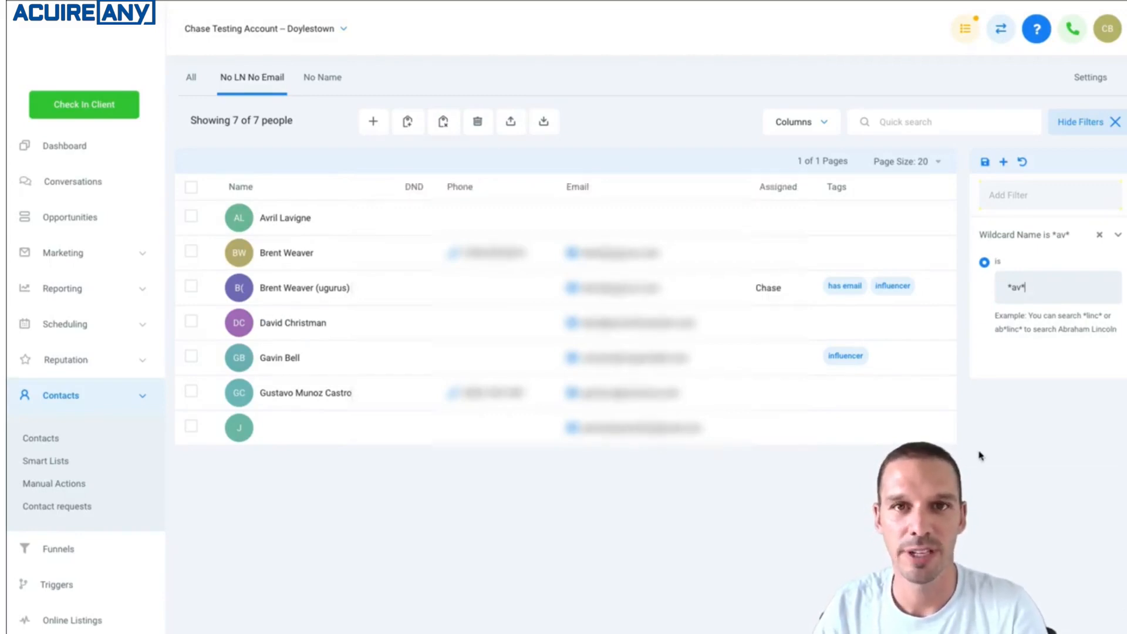
{"action": "left_click", "coordinate": [1100, 235]}
Filter the contacts in the No LN No Email list by Last Activity less than 10 days ago.
{"action": "left_click", "coordinate": [1028, 194]}
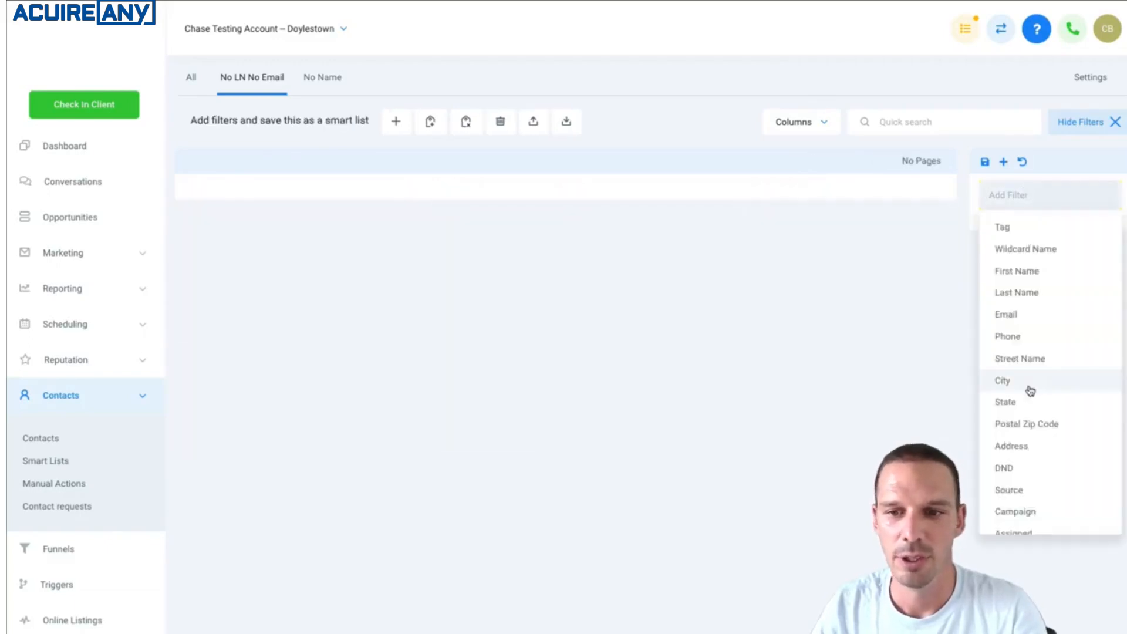
{"action": "scroll", "coordinate": [1030, 390], "scroll_direction": "down", "scroll_amount": 3}
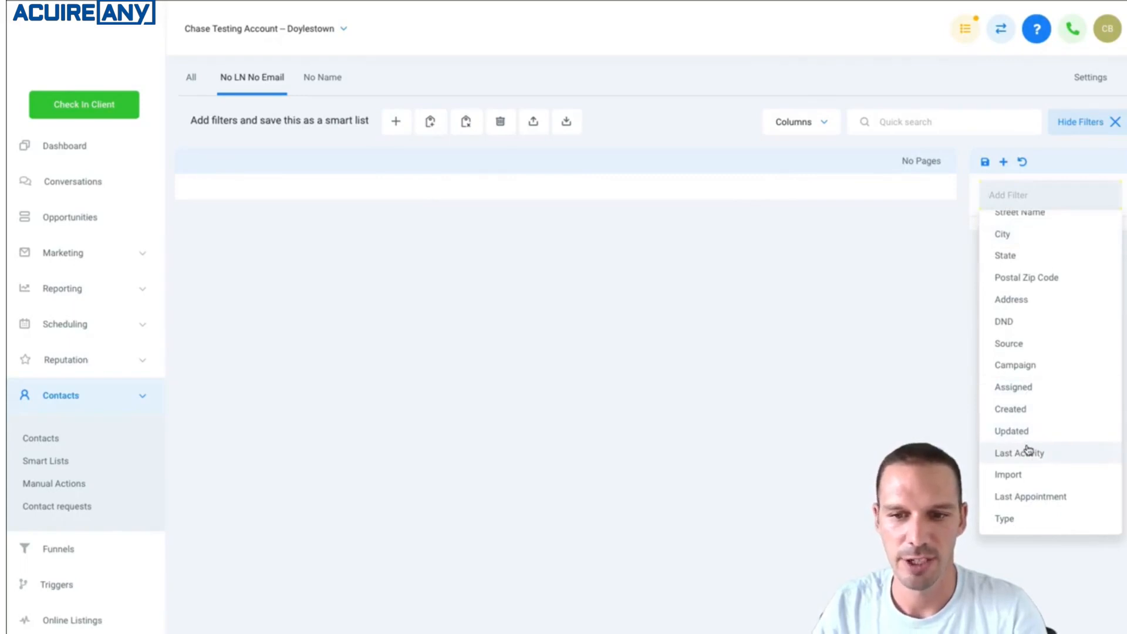
{"action": "left_click", "coordinate": [1032, 454]}
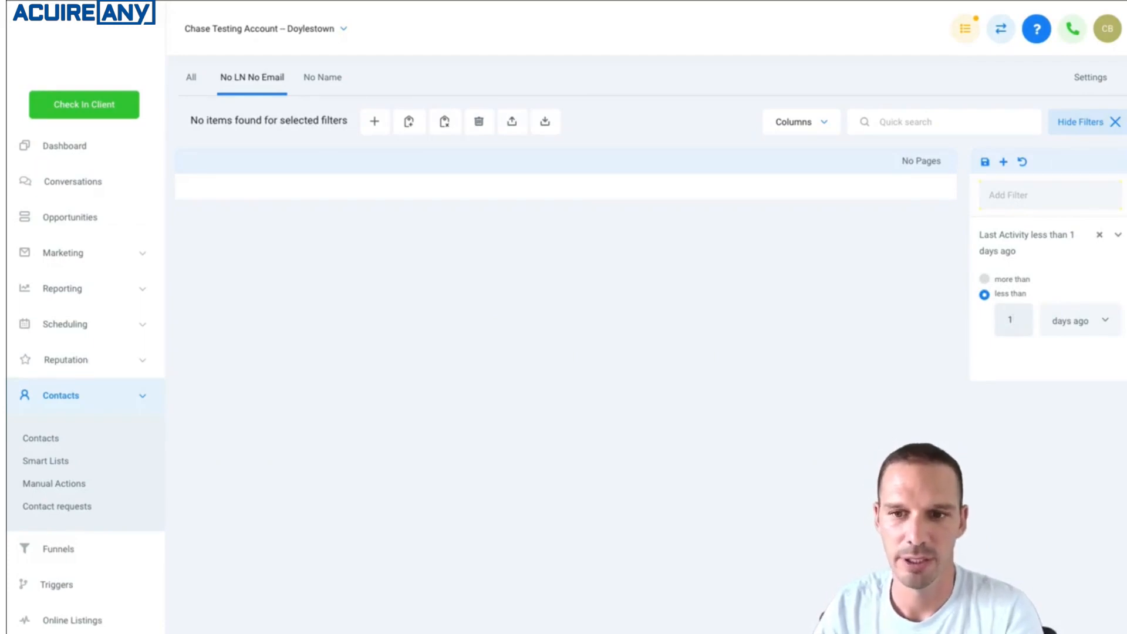
{"action": "type", "text": "0"}
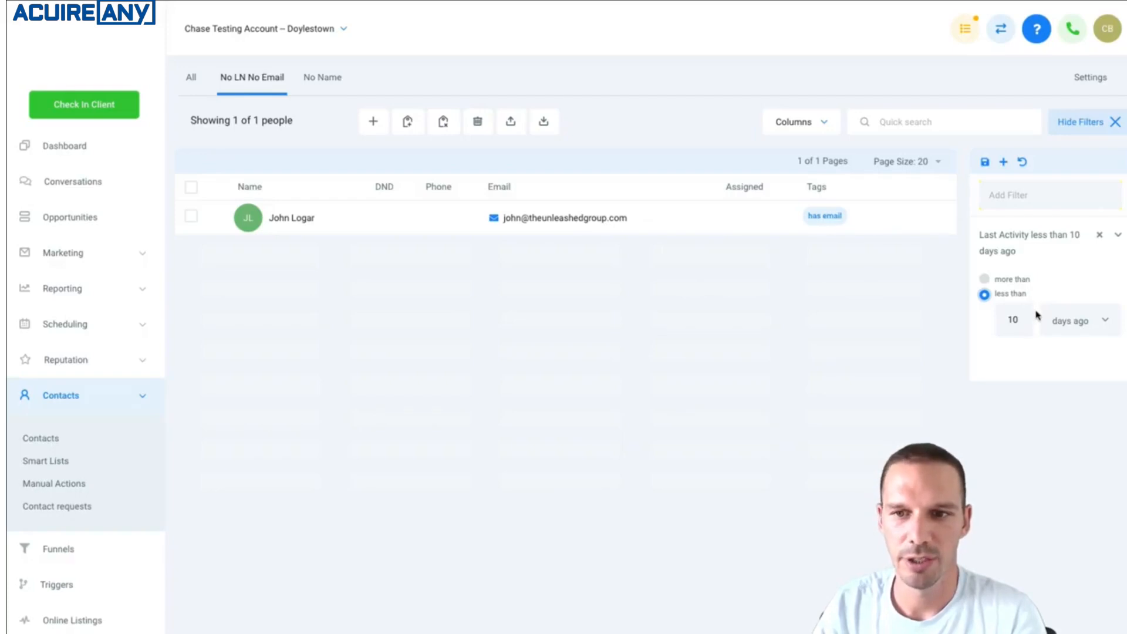
Show the Last Activity column, open the filtered contact's record from its last activity and return to the list.
{"action": "left_click", "coordinate": [822, 130]}
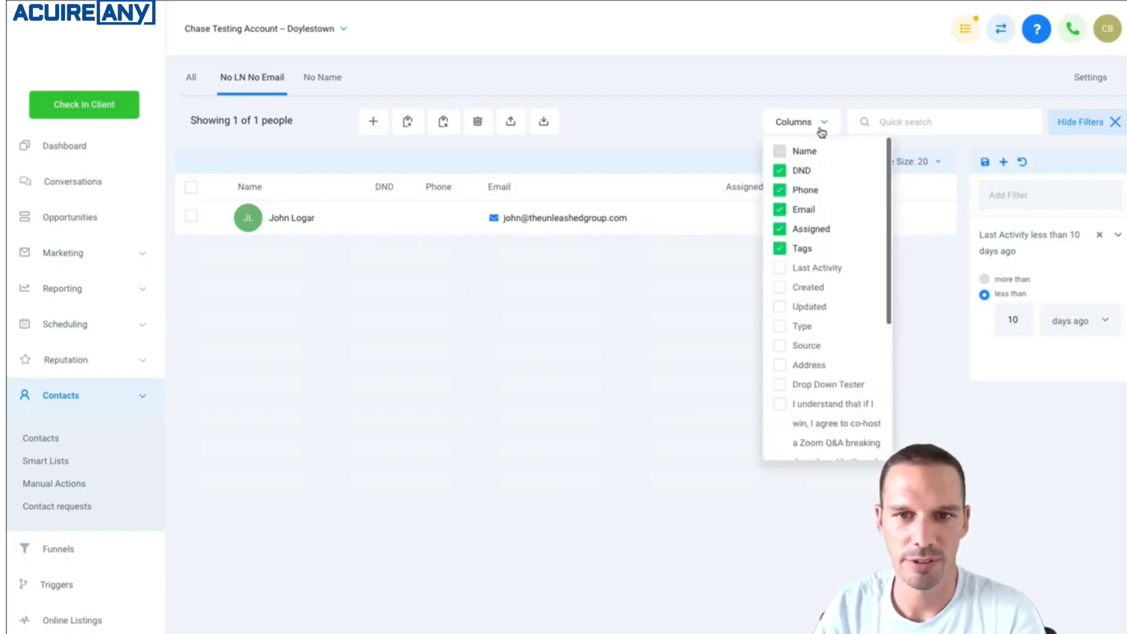
{"action": "left_click", "coordinate": [780, 275]}
{"action": "left_click", "coordinate": [676, 374]}
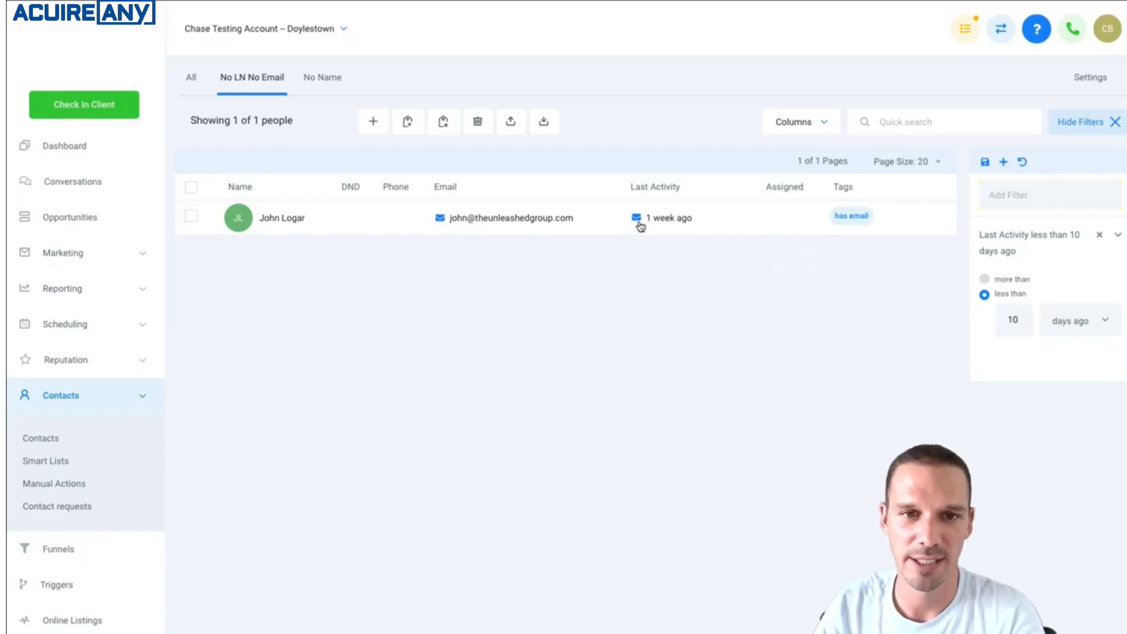
{"action": "left_click", "coordinate": [638, 222]}
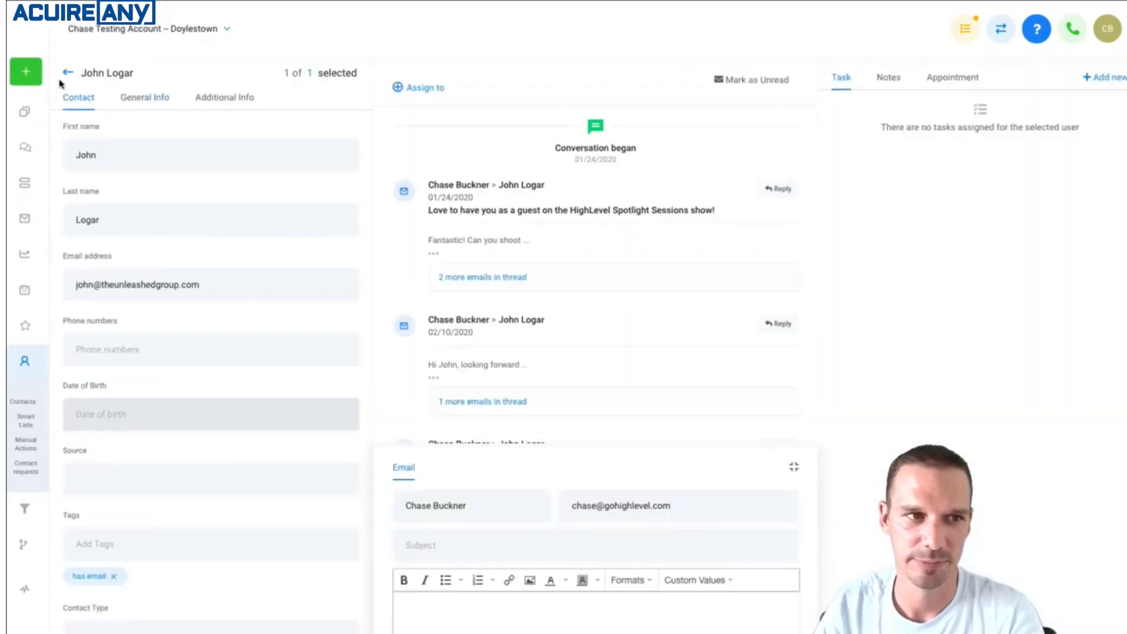
{"action": "left_click", "coordinate": [67, 72]}
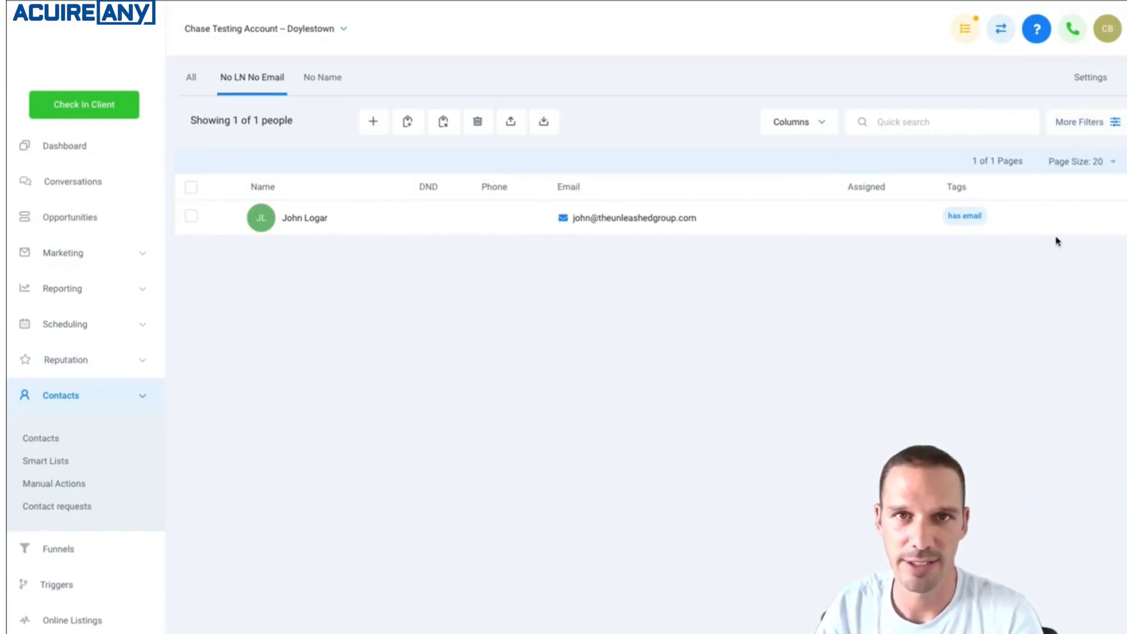
Restore the saved filters of the No LN No Email list and browse the available filter types without adding one.
{"action": "left_click", "coordinate": [1094, 131]}
{"action": "left_click", "coordinate": [1040, 243]}
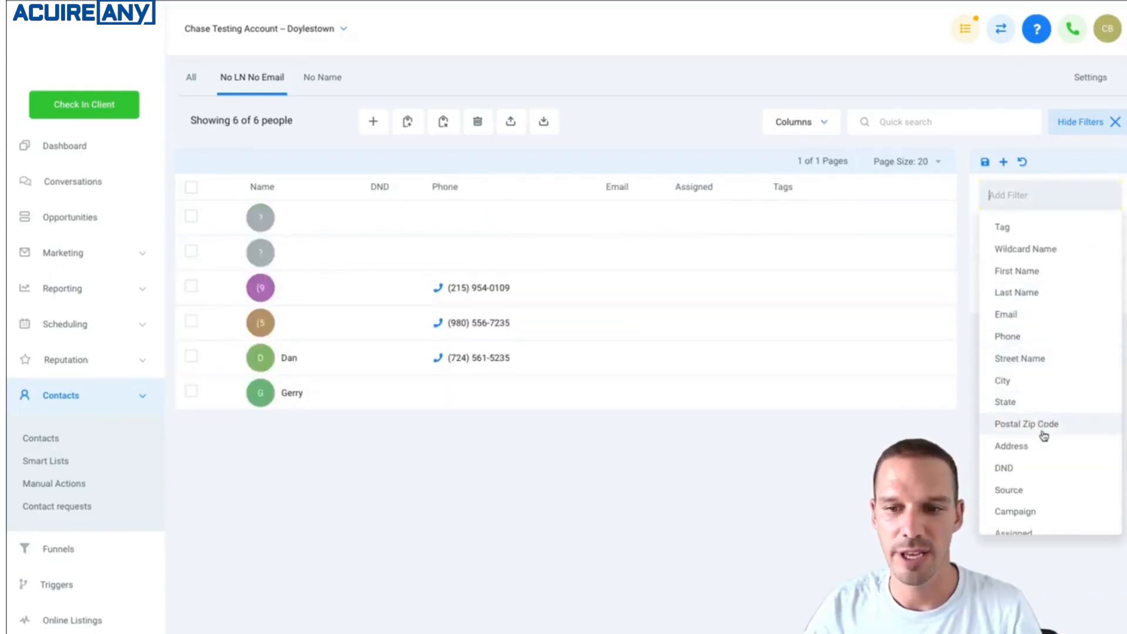
{"action": "scroll", "coordinate": [1044, 435], "scroll_direction": "down", "scroll_amount": 1}
{"action": "scroll", "coordinate": [1045, 435], "scroll_direction": "down", "scroll_amount": 3}
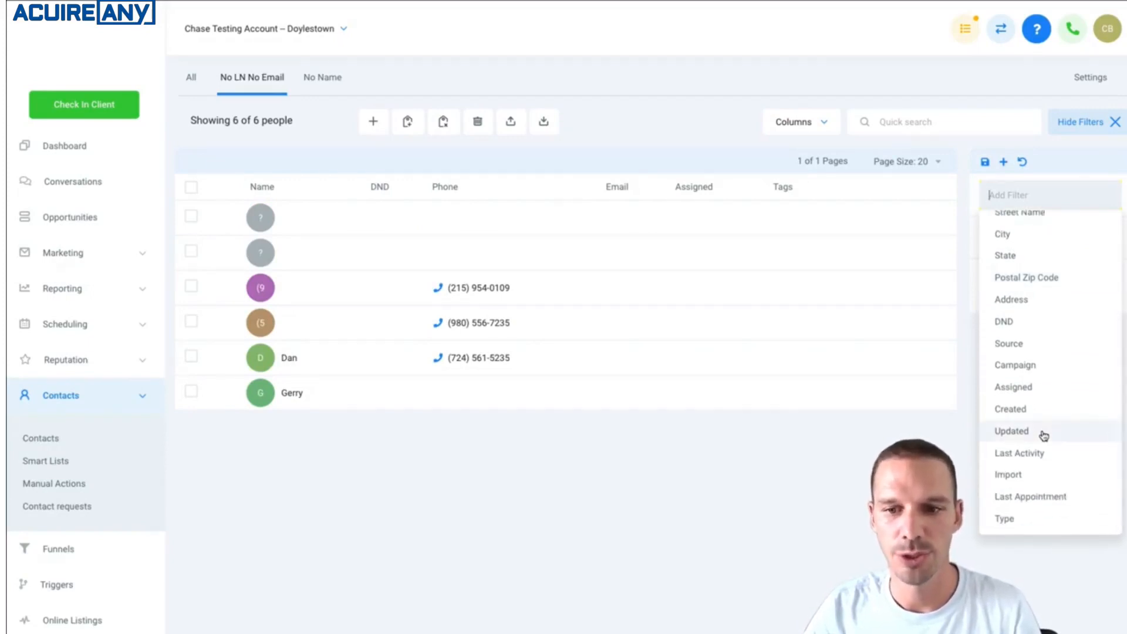
{"action": "scroll", "coordinate": [1029, 312], "scroll_direction": "up", "scroll_amount": 5}
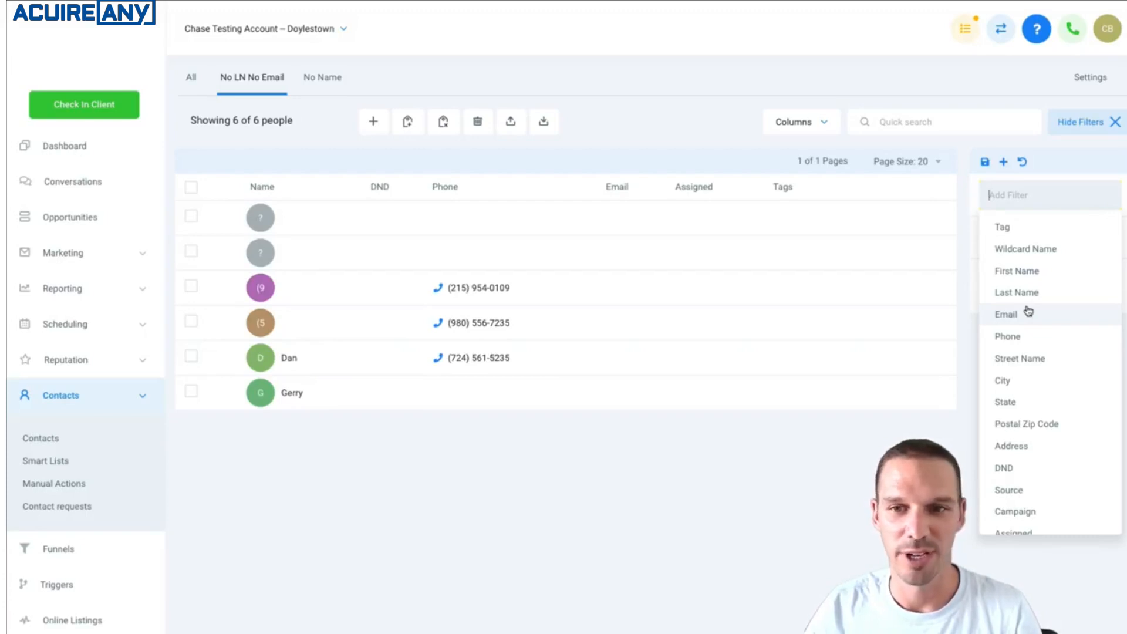
{"action": "left_click", "coordinate": [1068, 183]}
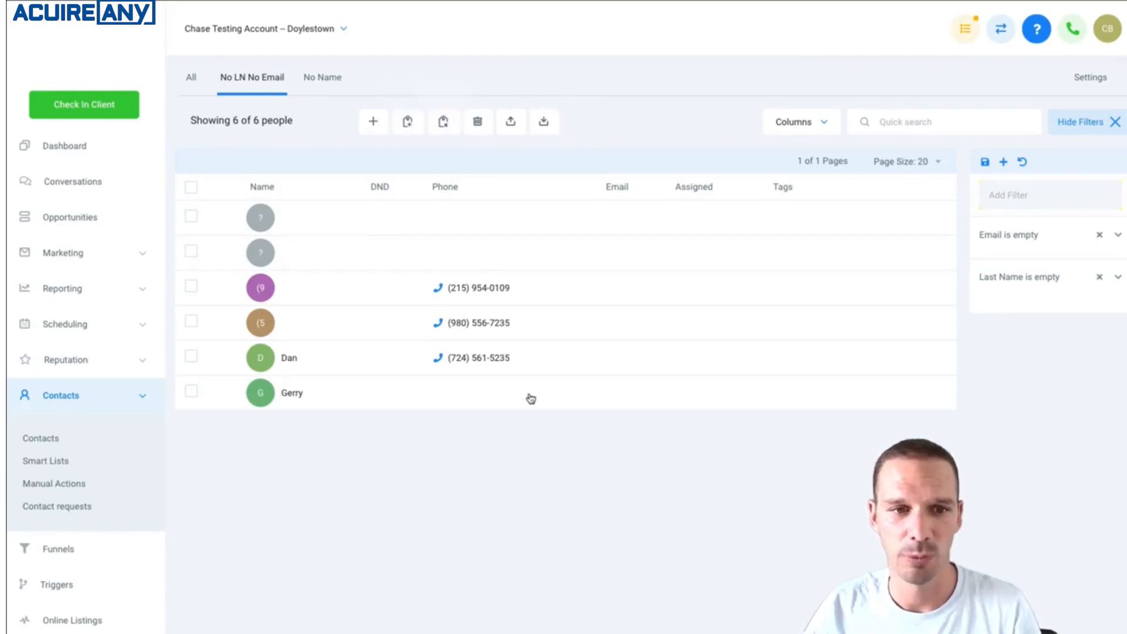
Select all contacts in the No LN No Email list, fill in the fifth contact's last name and return to the list.
{"action": "left_click", "coordinate": [191, 186]}
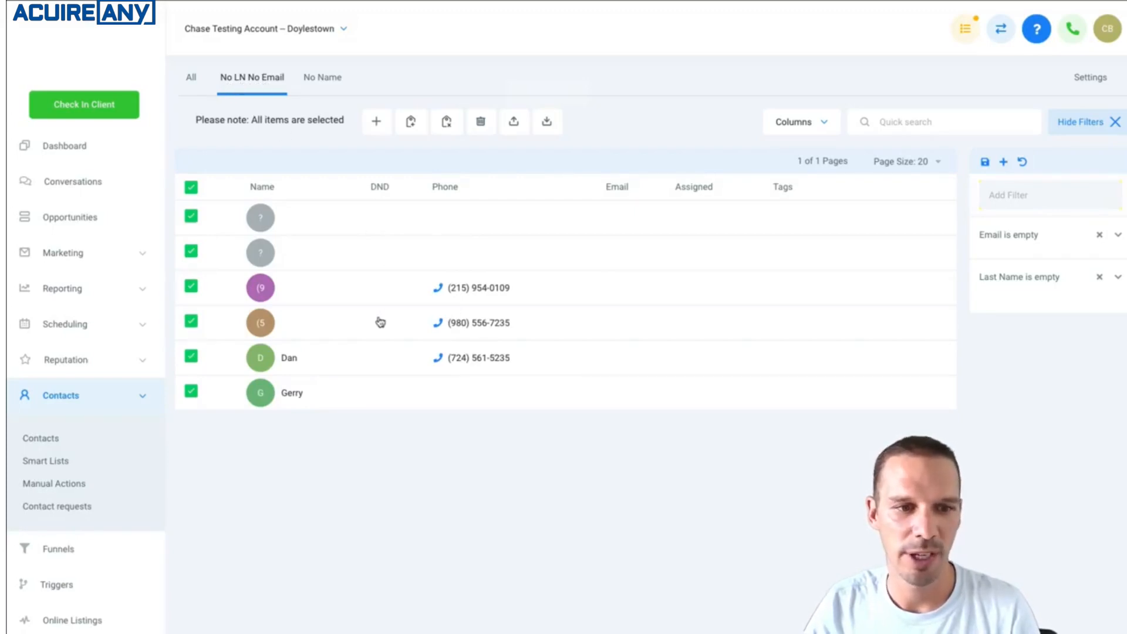
{"action": "left_click", "coordinate": [344, 366]}
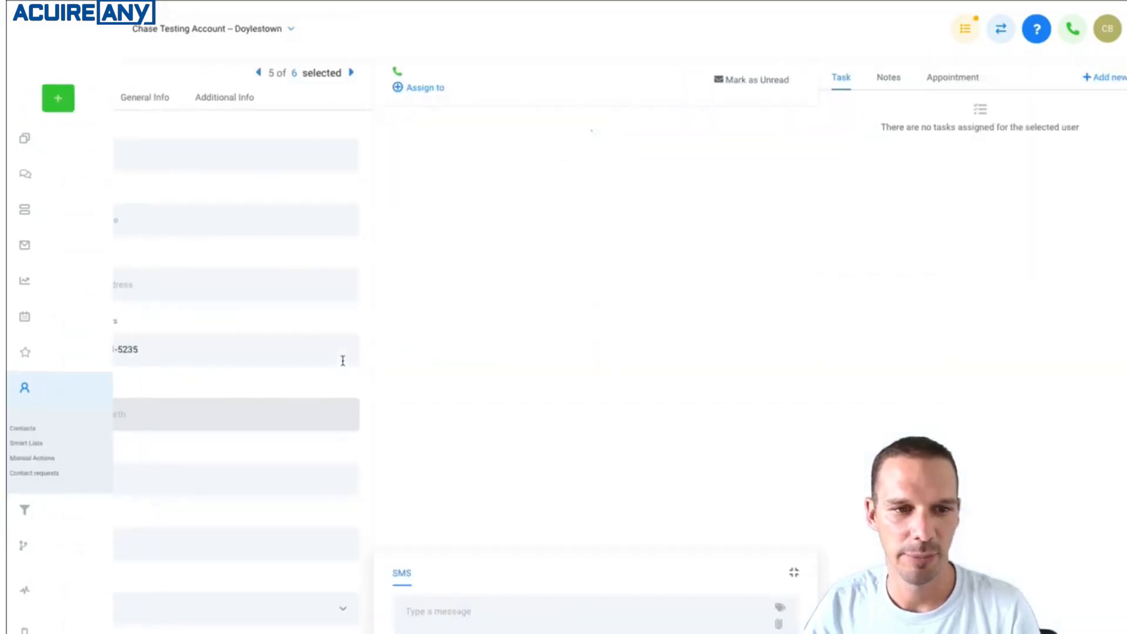
{"action": "left_click", "coordinate": [222, 227]}
{"action": "type", "text": "Smin"}
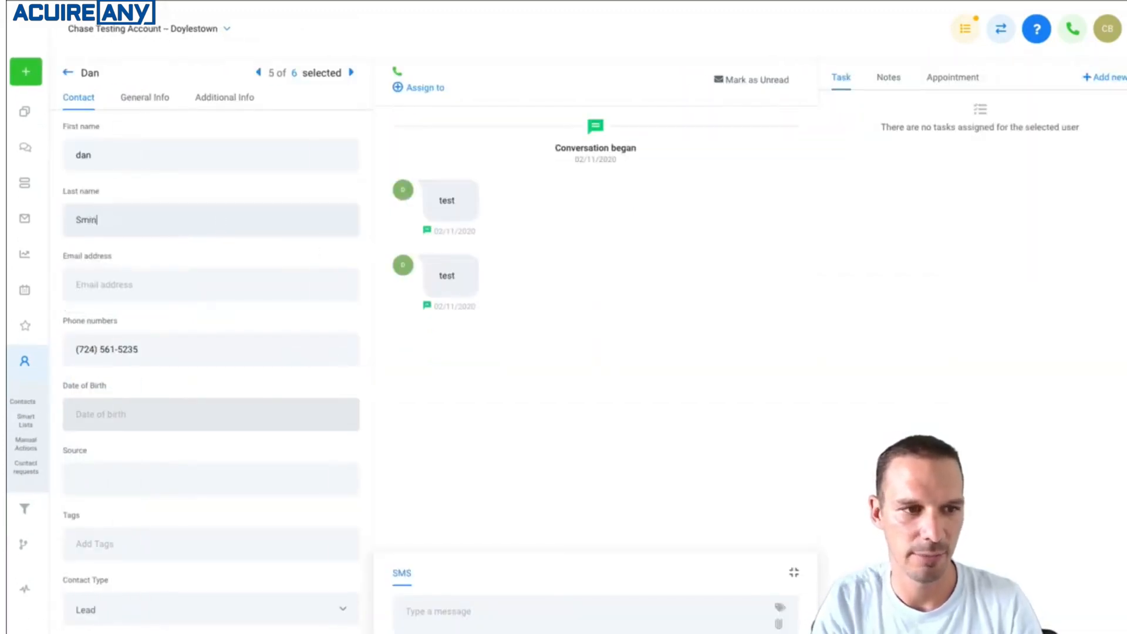
{"action": "key", "text": "BackSpace"}
{"action": "key", "text": "BackSpace"}
{"action": "key", "text": "BackSpace"}
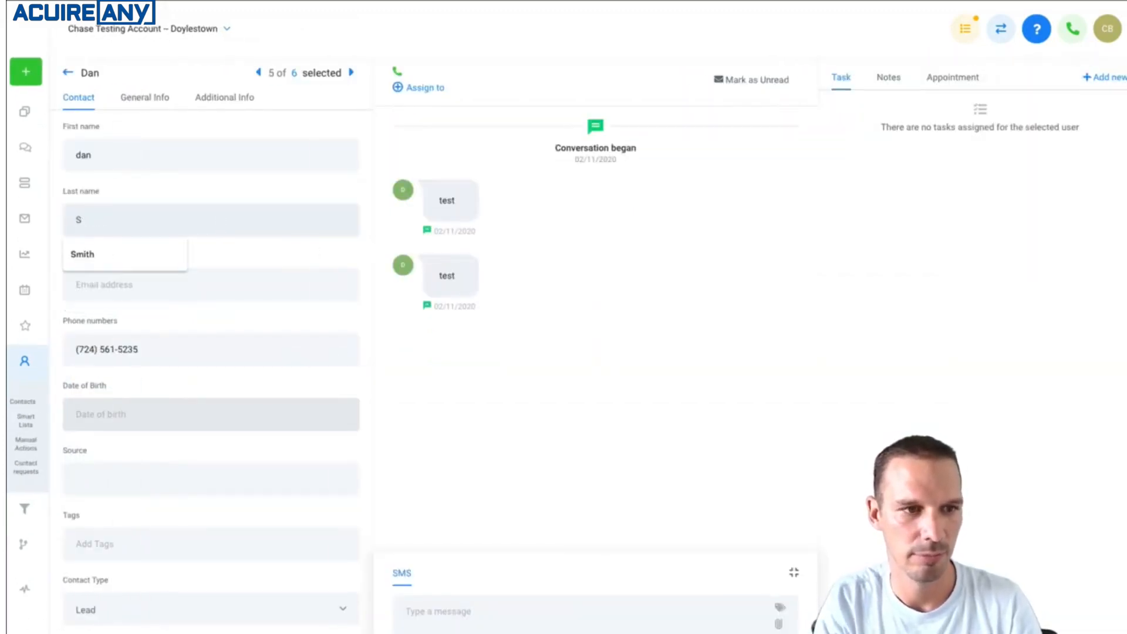
{"action": "type", "text": "mith"}
{"action": "scroll", "coordinate": [262, 270], "scroll_direction": "down", "scroll_amount": 3}
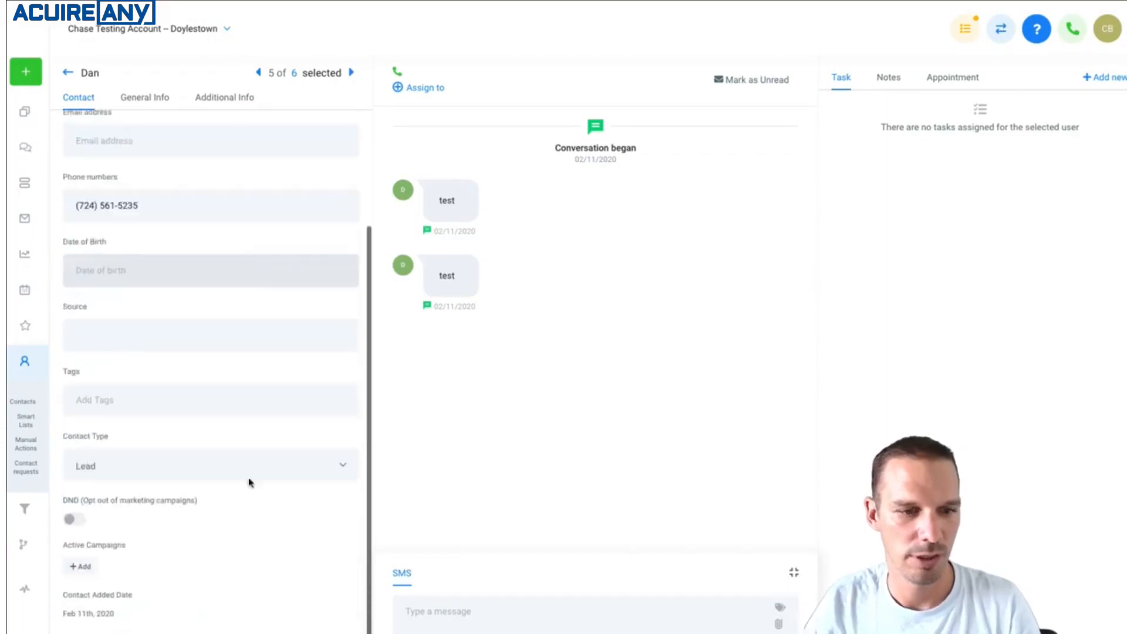
{"action": "scroll", "coordinate": [297, 223], "scroll_direction": "up", "scroll_amount": 1}
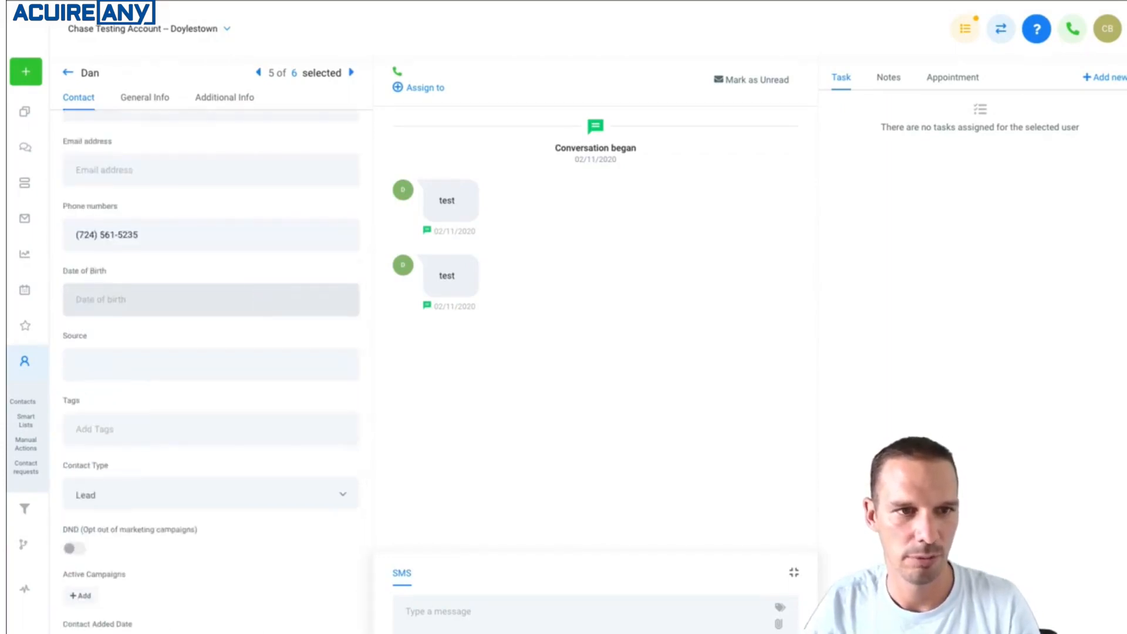
{"action": "left_click", "coordinate": [294, 77]}
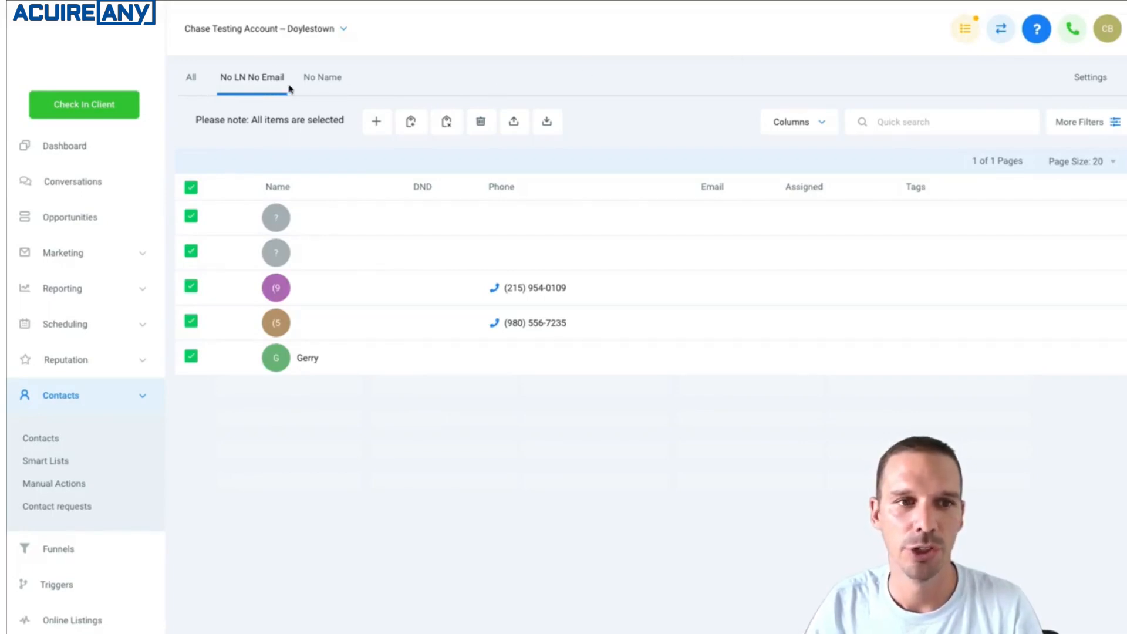
In the smart list settings, move No Name above No LN No Email, and open its name for editing and cancel.
{"action": "left_click", "coordinate": [1095, 89]}
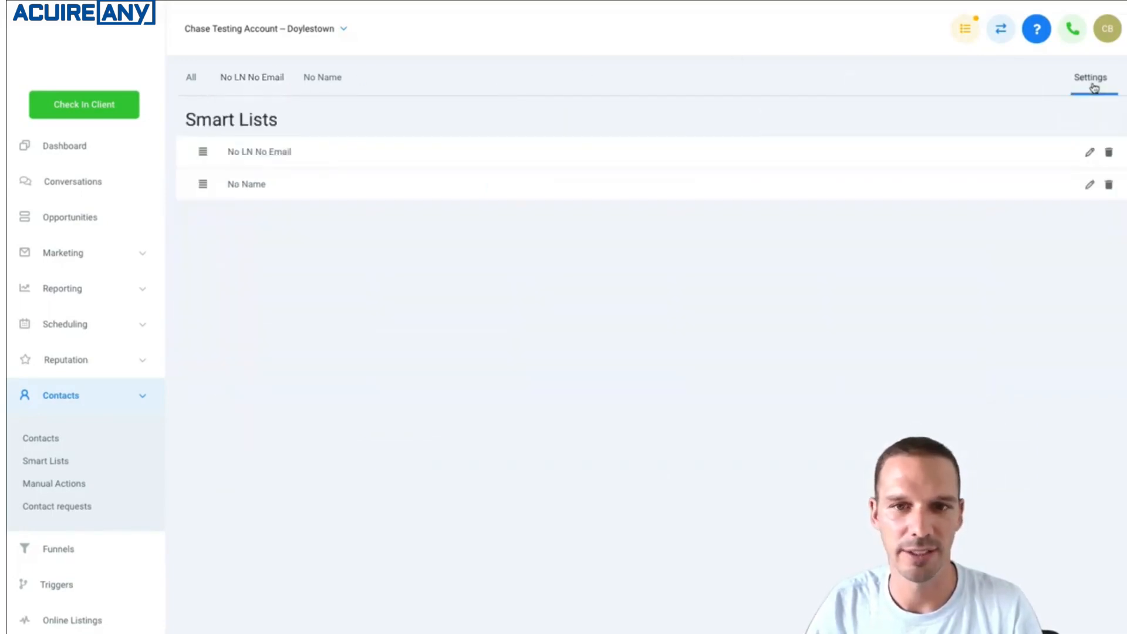
{"action": "left_click_drag", "start_coordinate": [203, 187], "coordinate": [222, 149]}
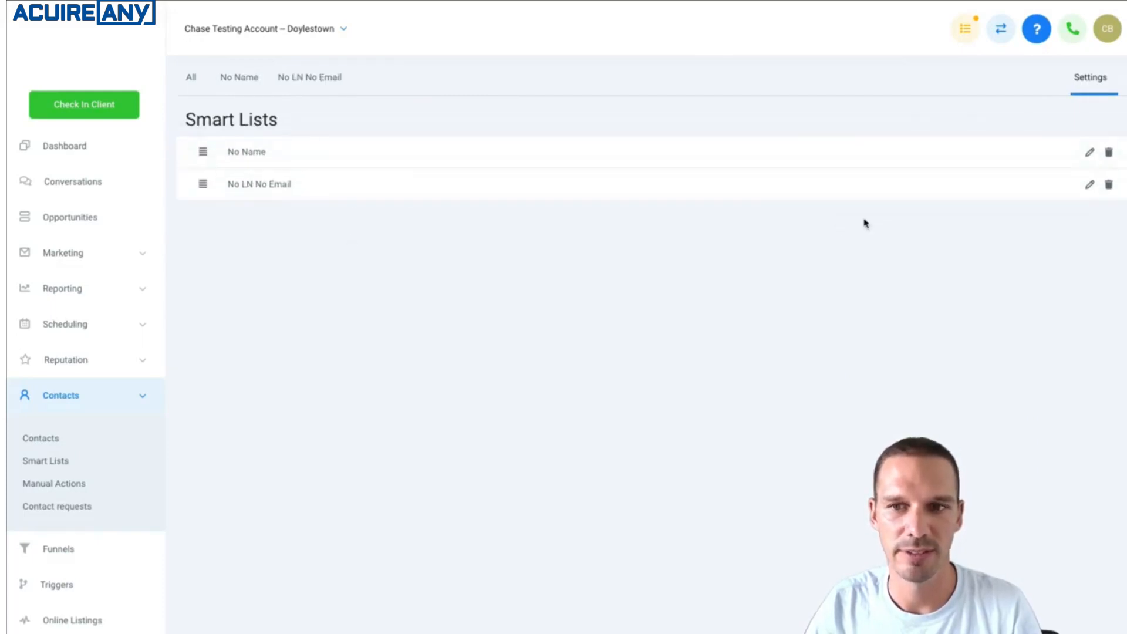
{"action": "left_click", "coordinate": [1090, 154]}
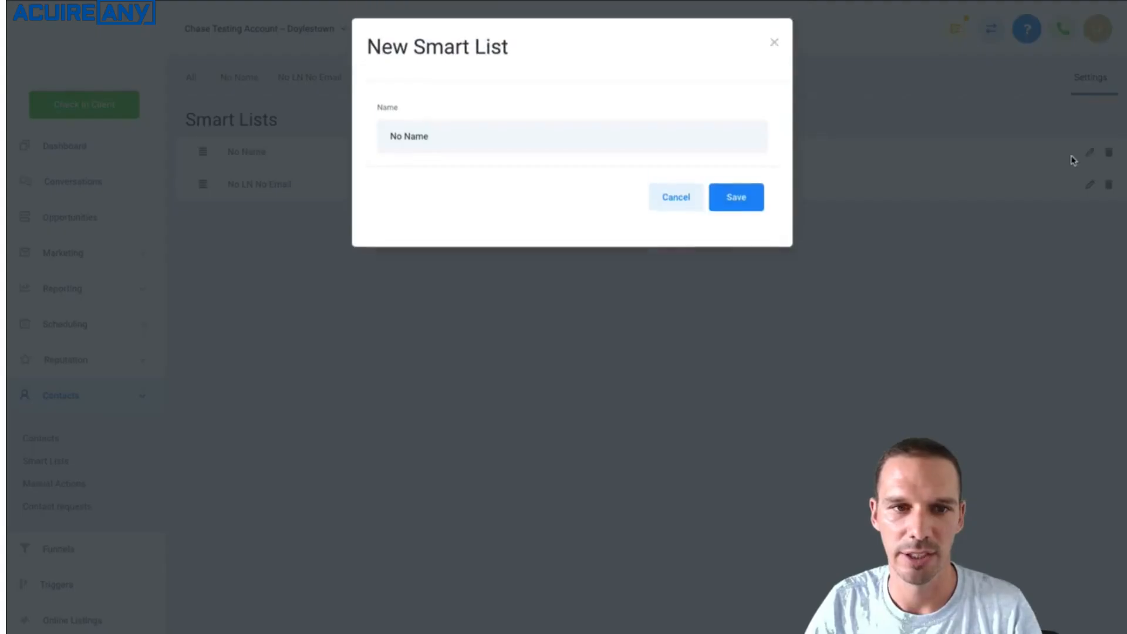
{"action": "left_click", "coordinate": [773, 48]}
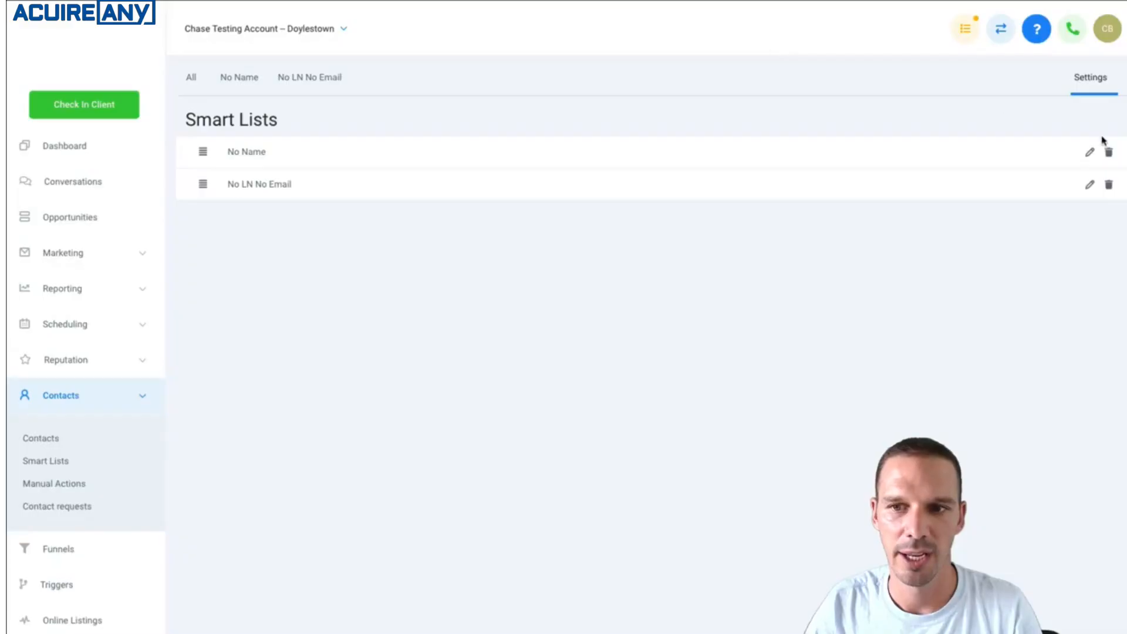
Delete the No Name smart list and display all contacts.
{"action": "left_click", "coordinate": [1110, 157]}
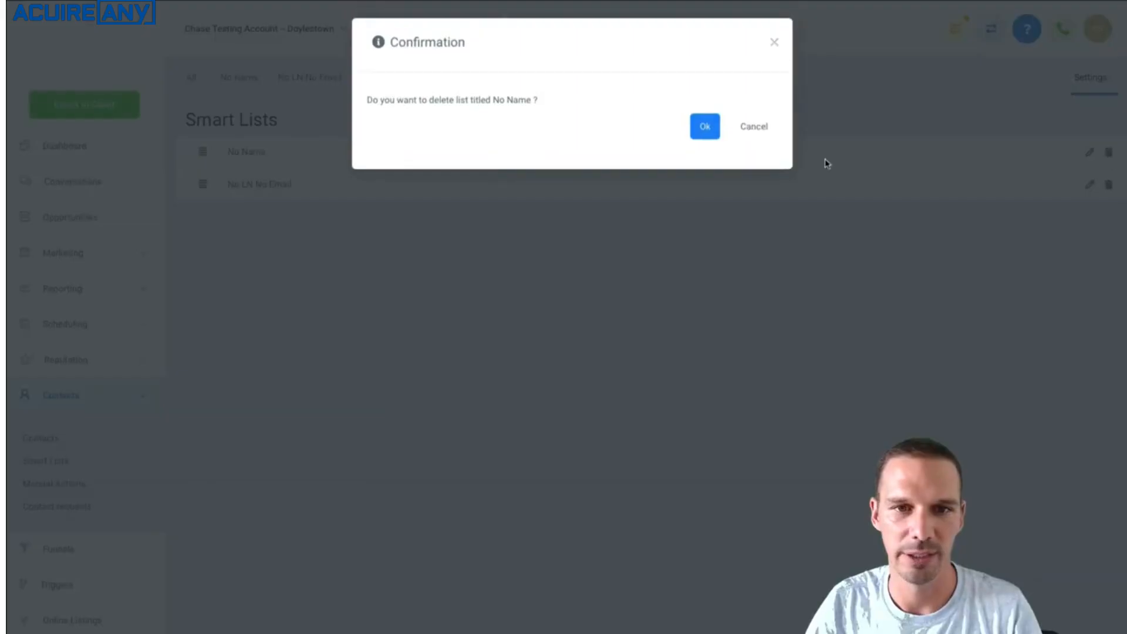
{"action": "left_click", "coordinate": [709, 135]}
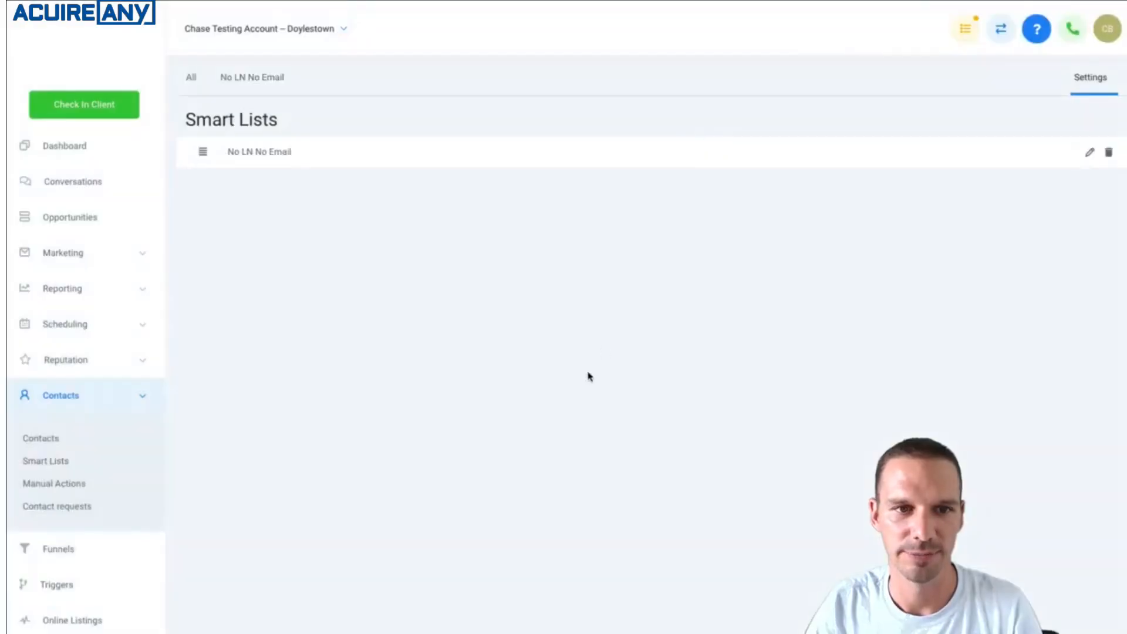
{"action": "left_click", "coordinate": [194, 79]}
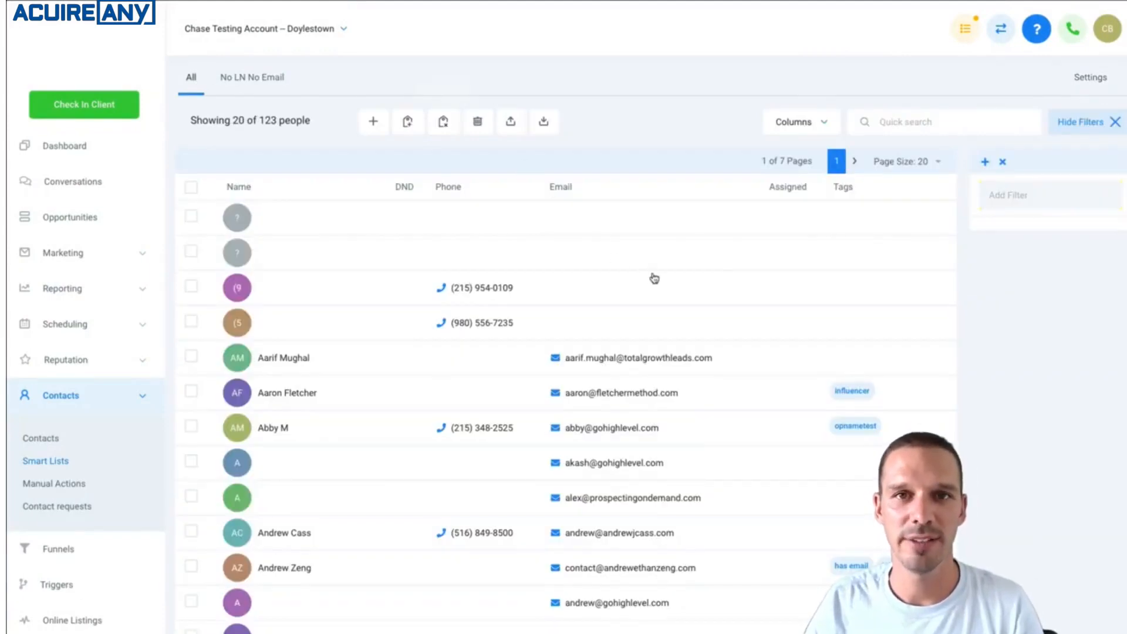